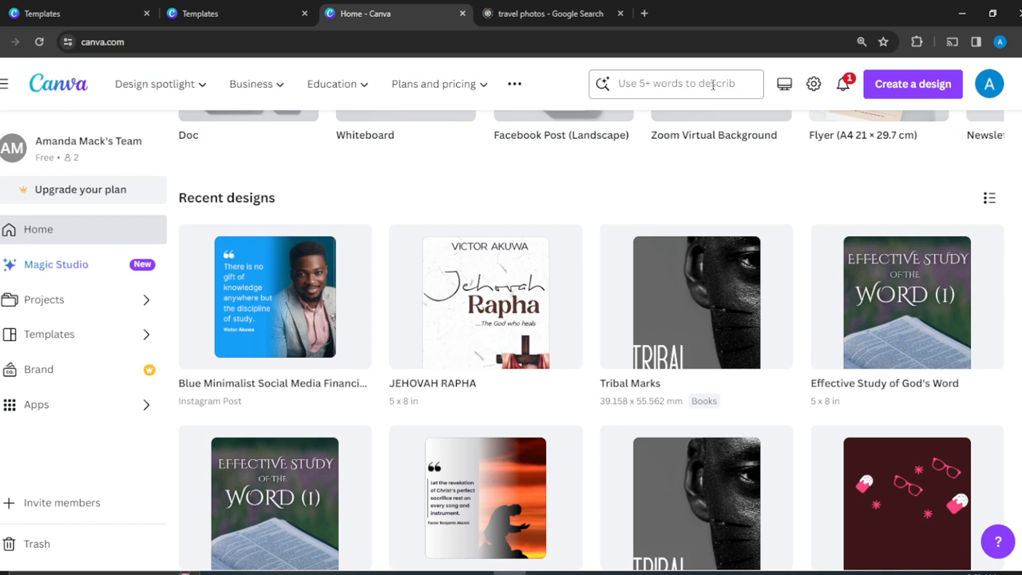
- Search the Canva templates for "product label"
{"action": "left_click", "coordinate": [713, 84]}
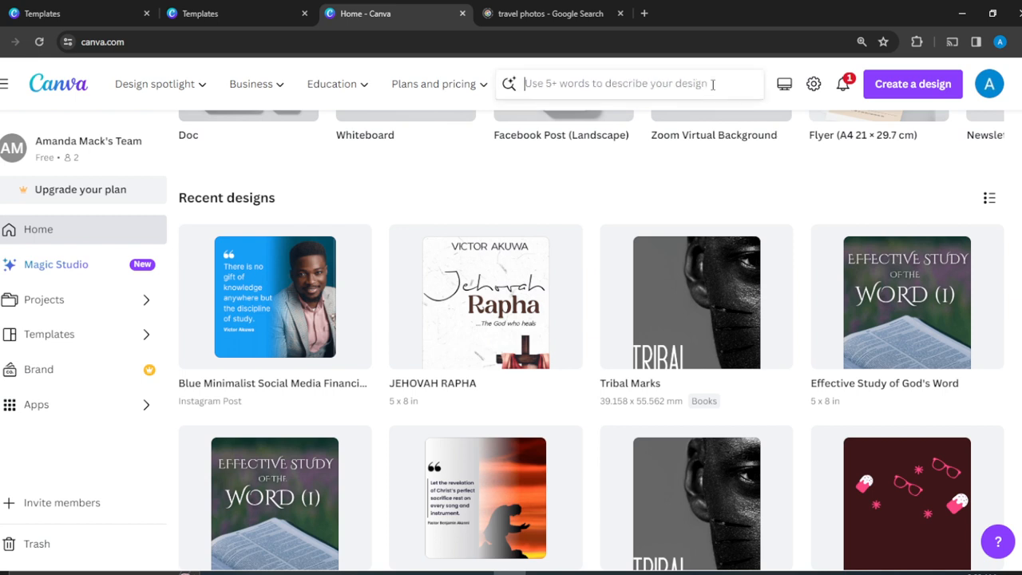
{"action": "type", "text": "pro"}
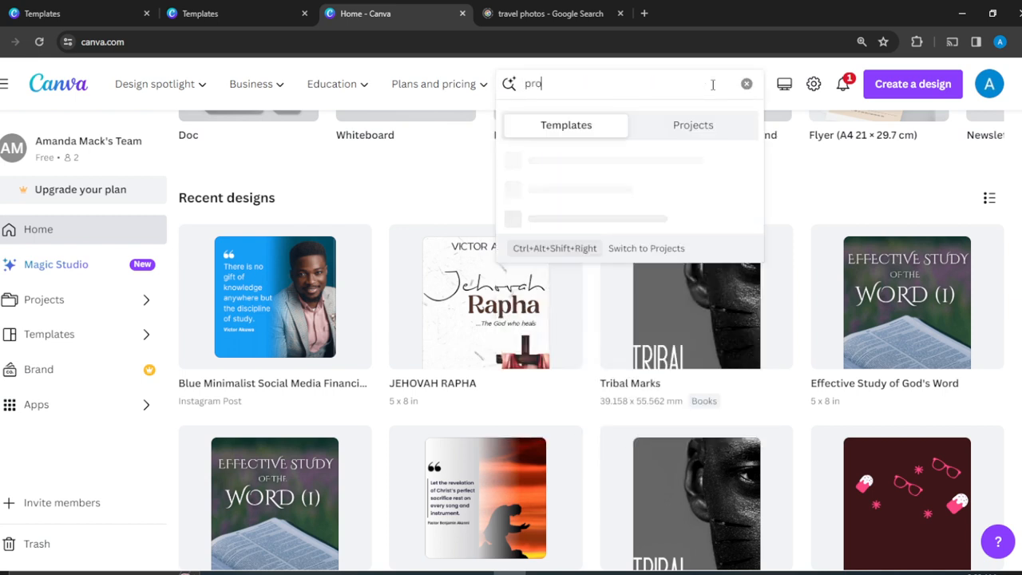
{"action": "type", "text": "duct label"}
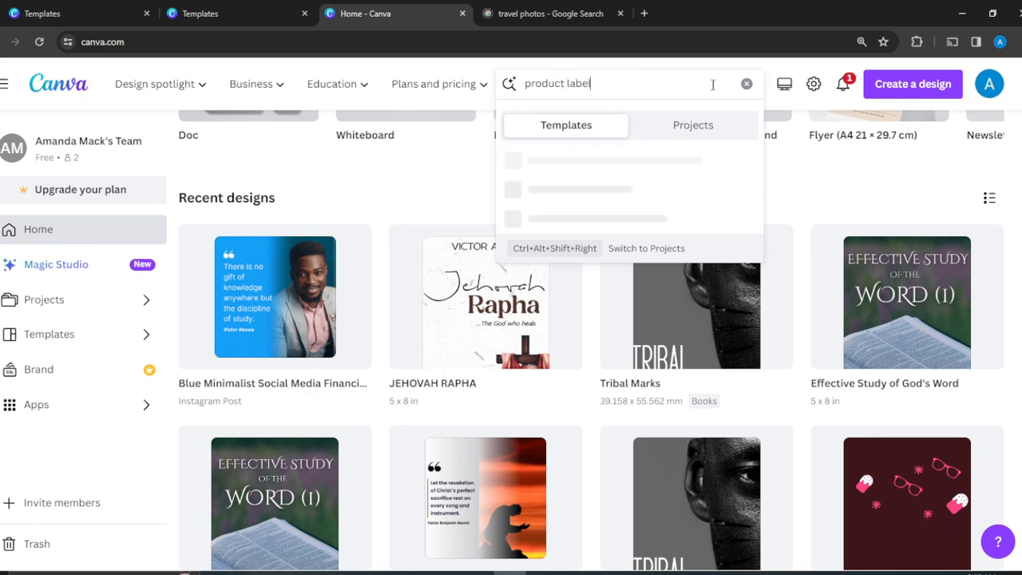
{"action": "key", "text": "Return"}
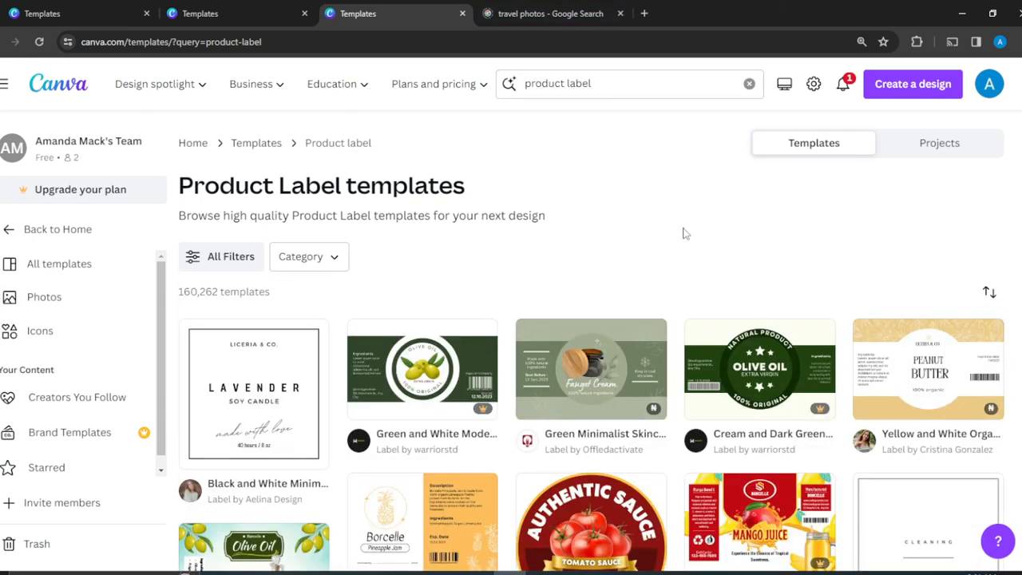
- Browse the product label templates and open the Yellow Playful Illustration Snack Product Label for customizing
{"action": "scroll", "coordinate": [682, 231], "scroll_direction": "down", "scroll_amount": 1}
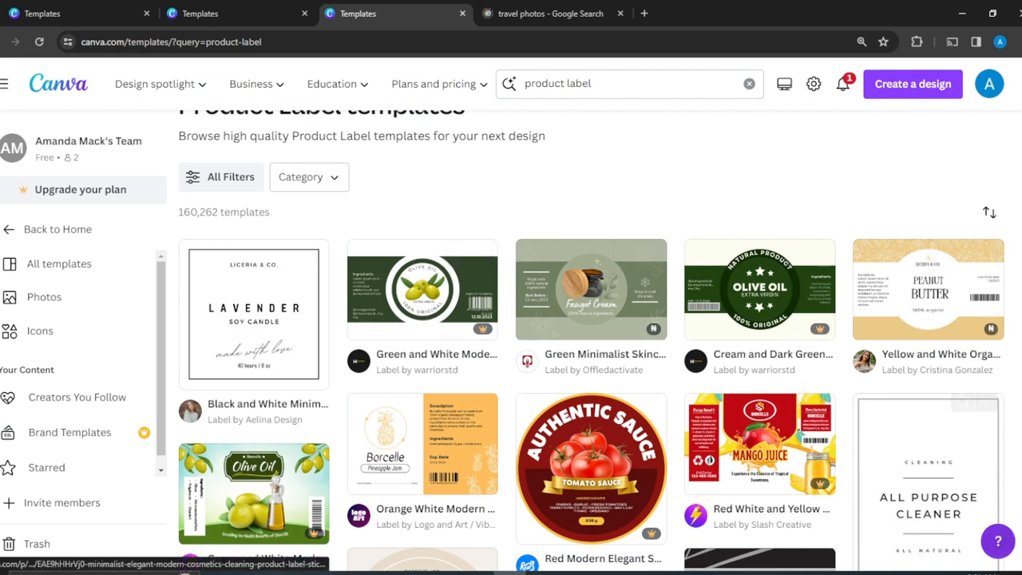
{"action": "scroll", "coordinate": [591, 340], "scroll_direction": "down", "scroll_amount": 2}
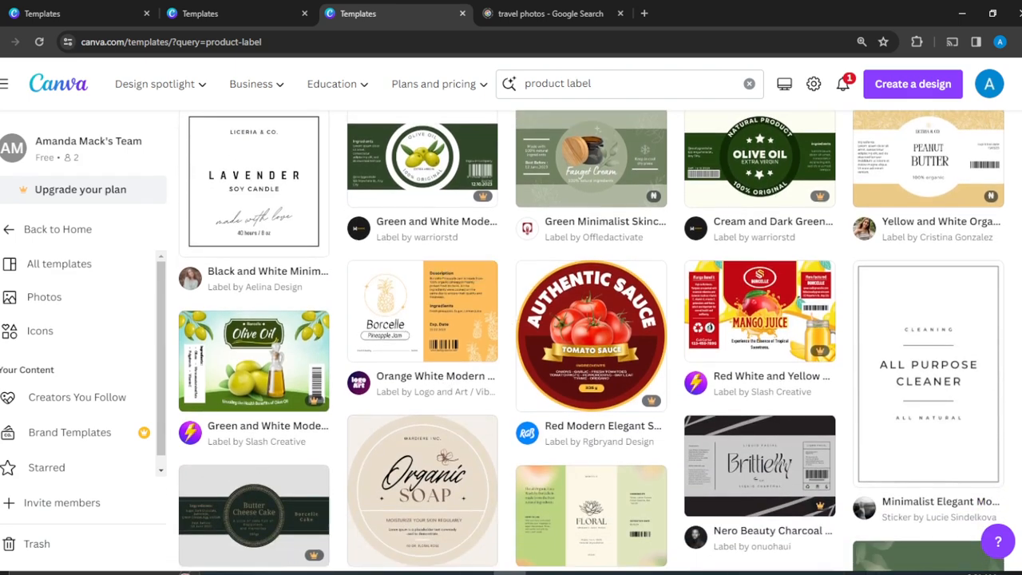
{"action": "scroll", "coordinate": [591, 340], "scroll_direction": "down", "scroll_amount": 3}
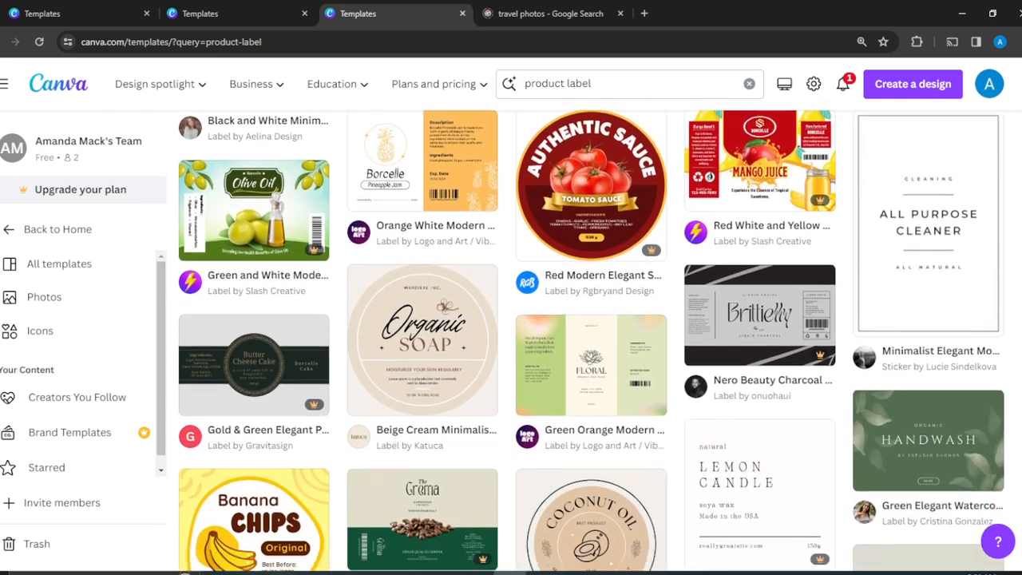
{"action": "scroll", "coordinate": [590, 340], "scroll_direction": "down", "scroll_amount": 2}
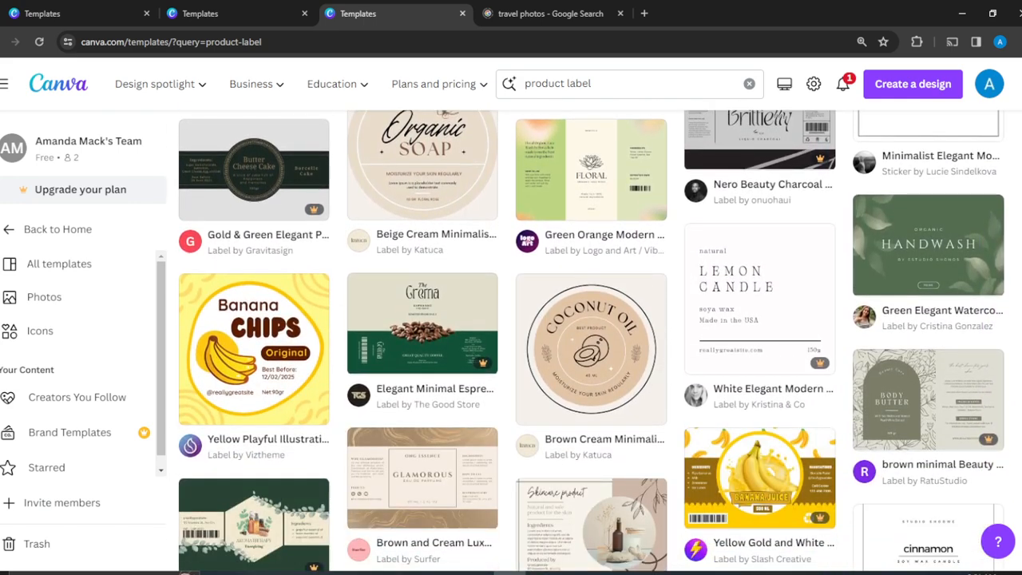
{"action": "scroll", "coordinate": [591, 340], "scroll_direction": "down", "scroll_amount": 2}
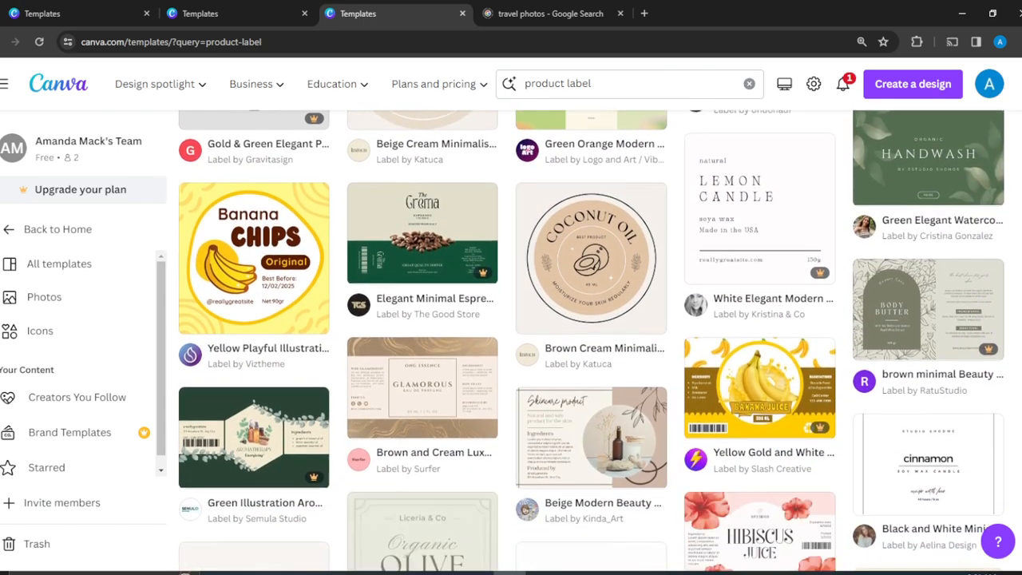
{"action": "scroll", "coordinate": [591, 340], "scroll_direction": "down", "scroll_amount": 2}
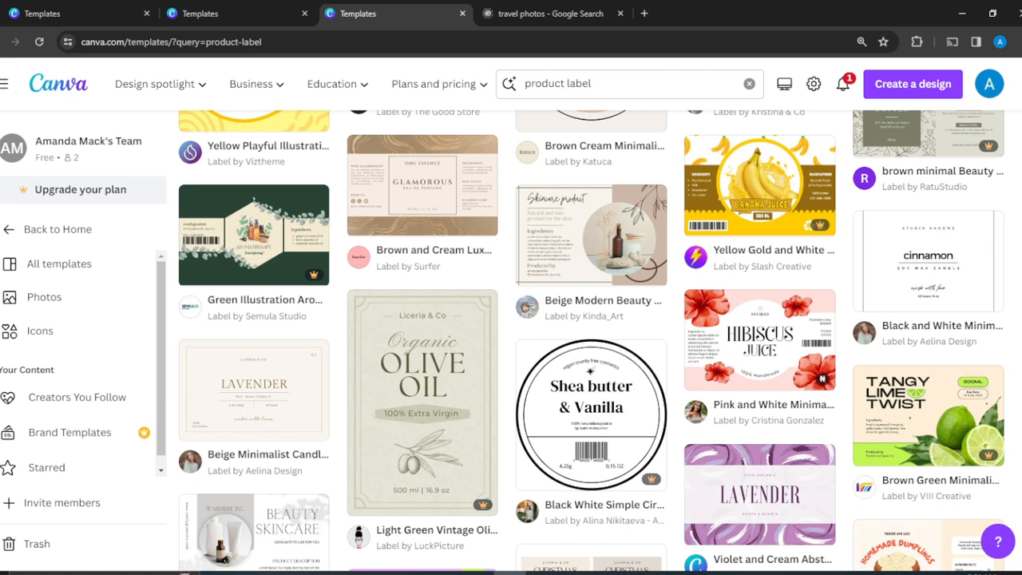
{"action": "scroll", "coordinate": [171, 301], "scroll_direction": "up", "scroll_amount": 2}
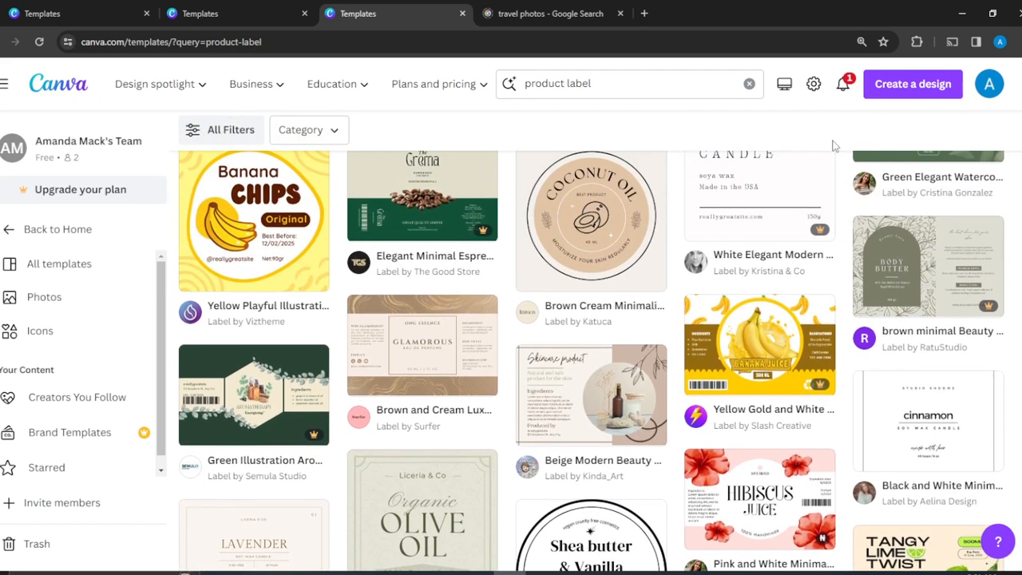
{"action": "left_click", "coordinate": [235, 221]}
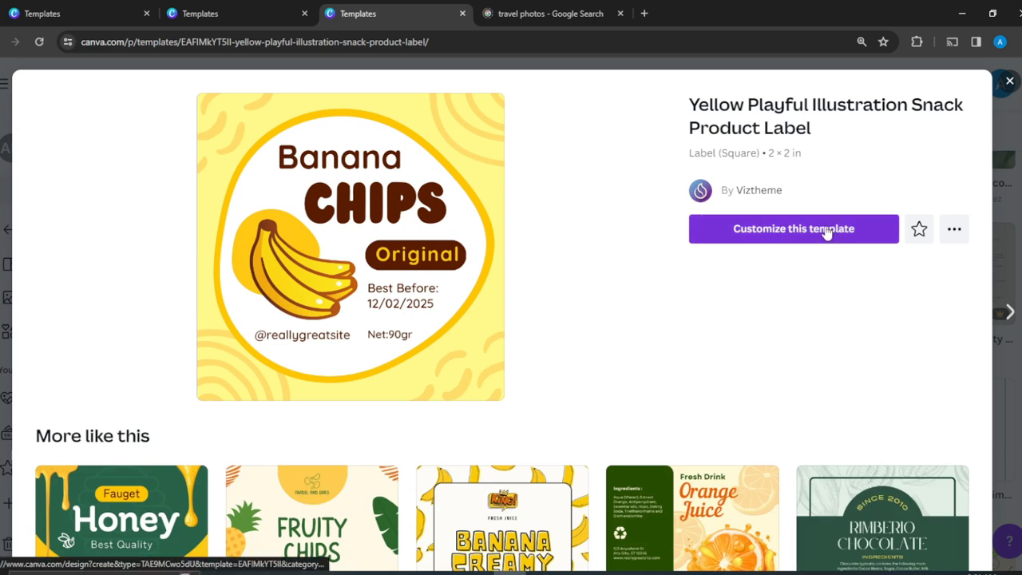
{"action": "left_click", "coordinate": [827, 230]}
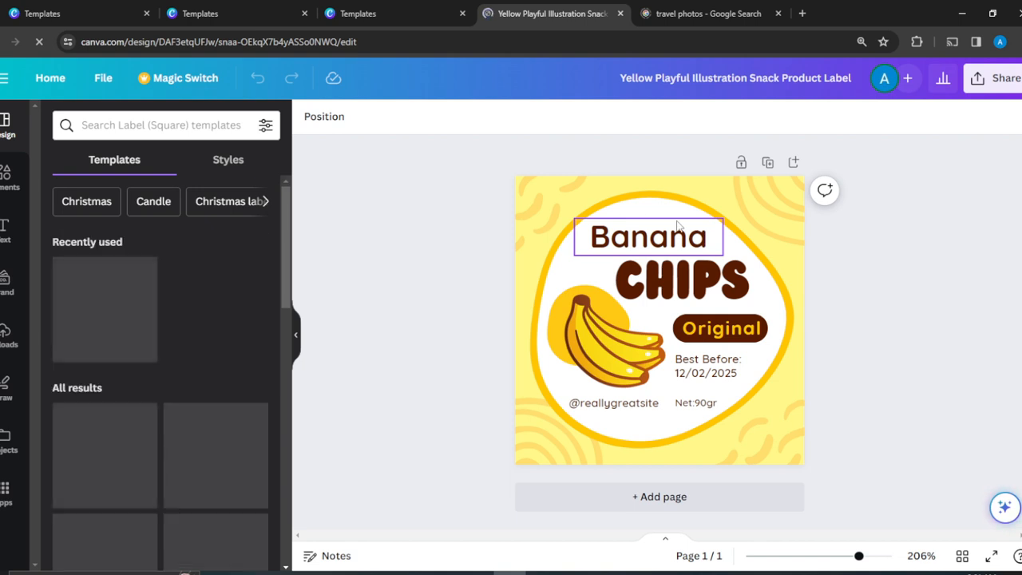
- Replace the label's title text "Banana" with "Apple" and "CHIPS" with "JUICE"
{"action": "double_click", "coordinate": [654, 236]}
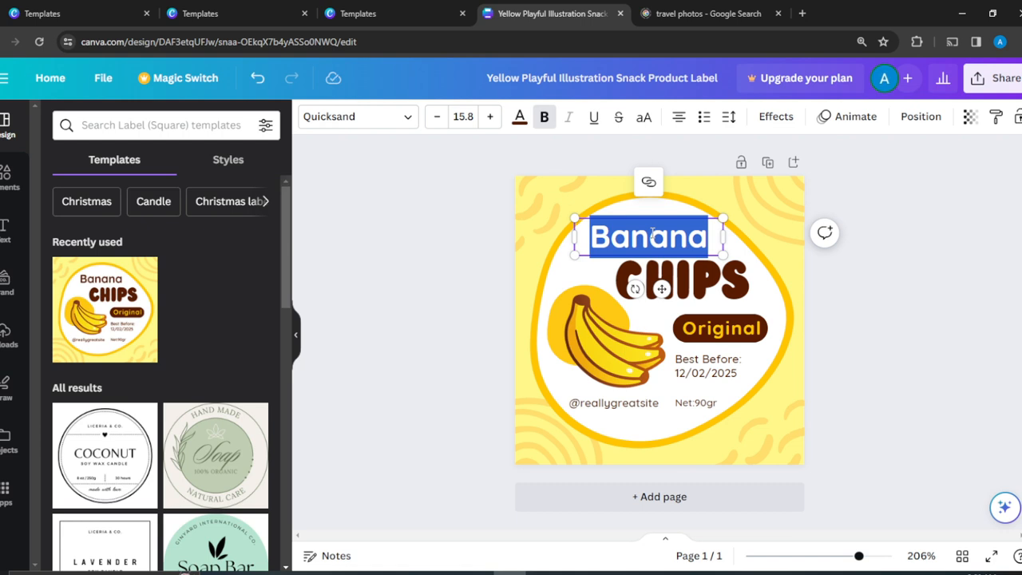
{"action": "type", "text": "A"}
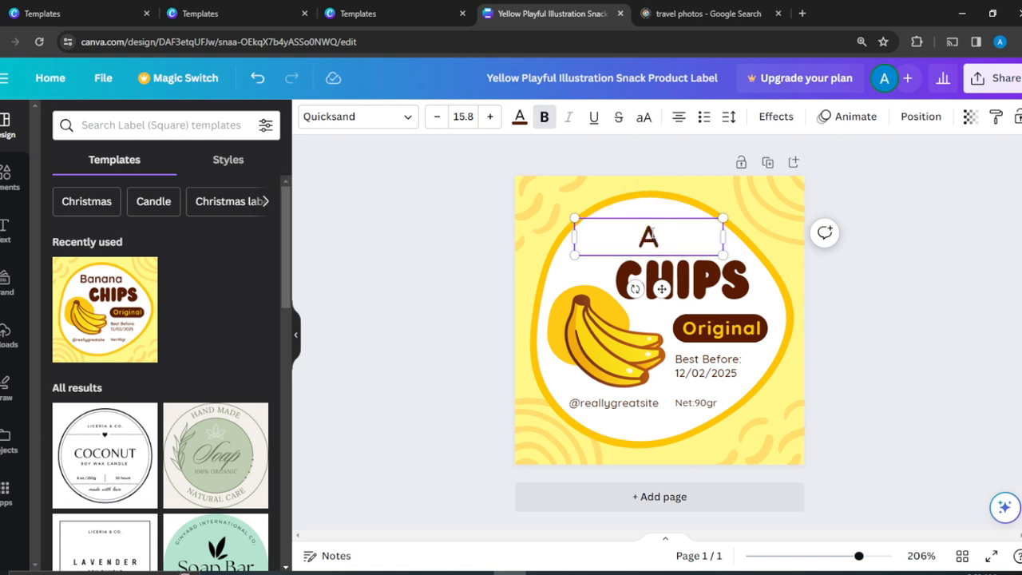
{"action": "type", "text": "pple"}
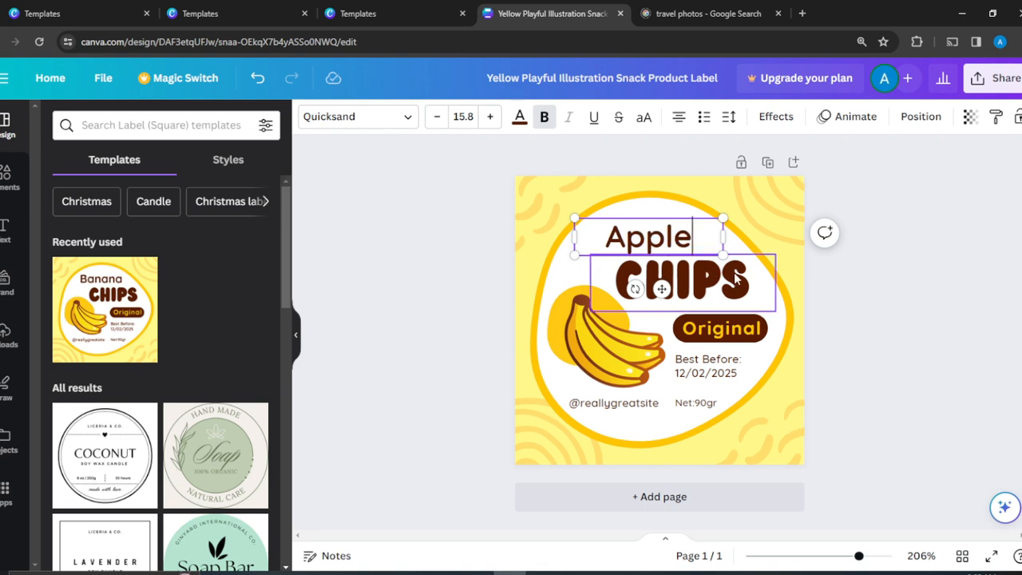
{"action": "left_click", "coordinate": [736, 277]}
{"action": "double_click", "coordinate": [735, 276]}
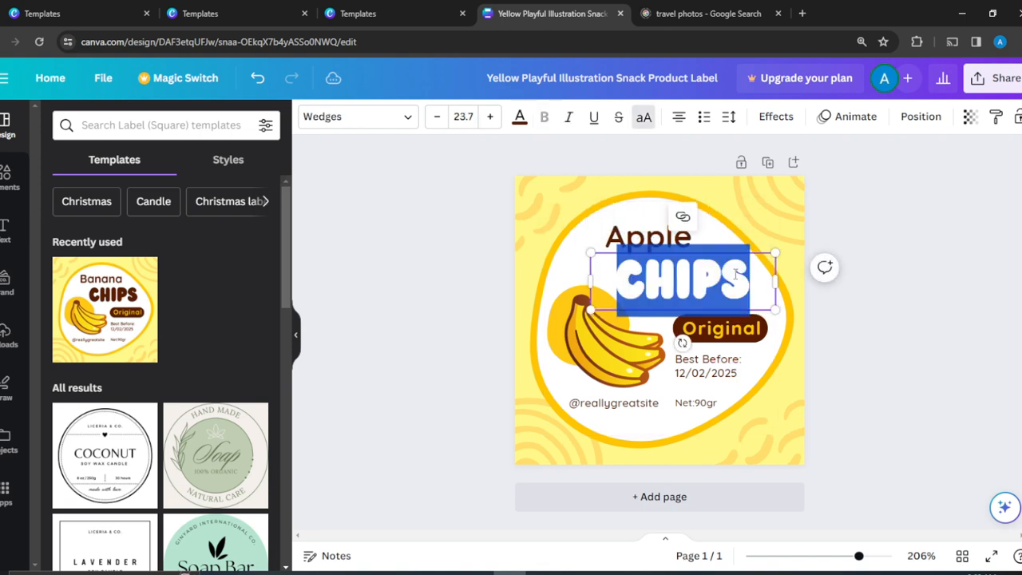
{"action": "type", "text": "JUICE"}
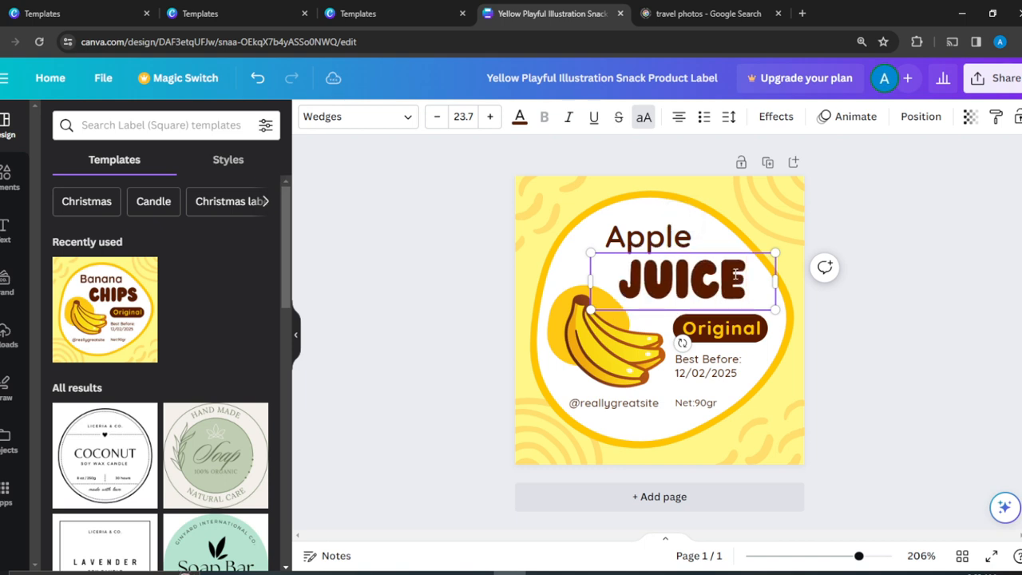
{"action": "left_click", "coordinate": [920, 352]}
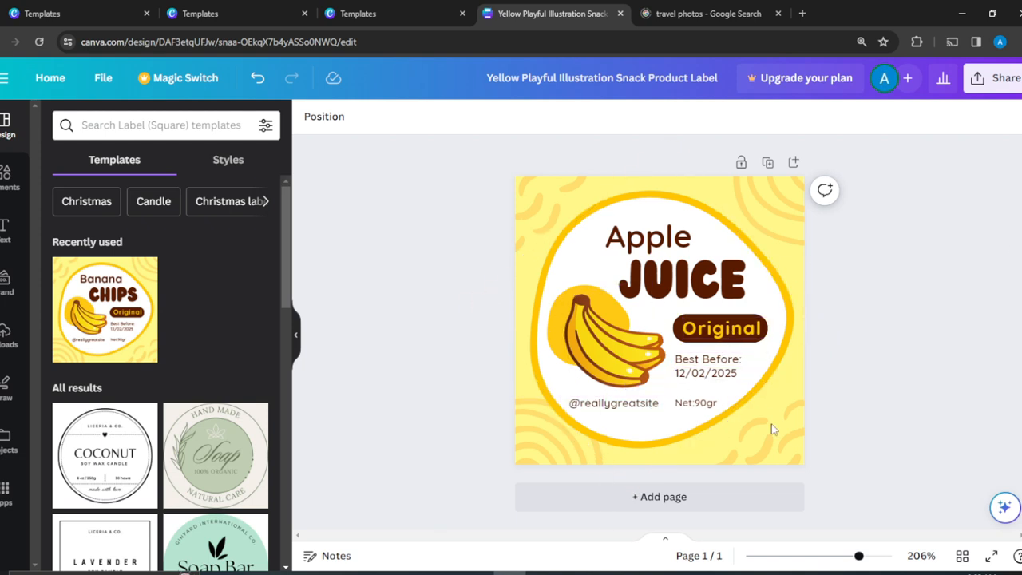
- Find a free red apple graphic by searching the elements for "apple" and replace the banana illustration with it
{"action": "left_click", "coordinate": [591, 340]}
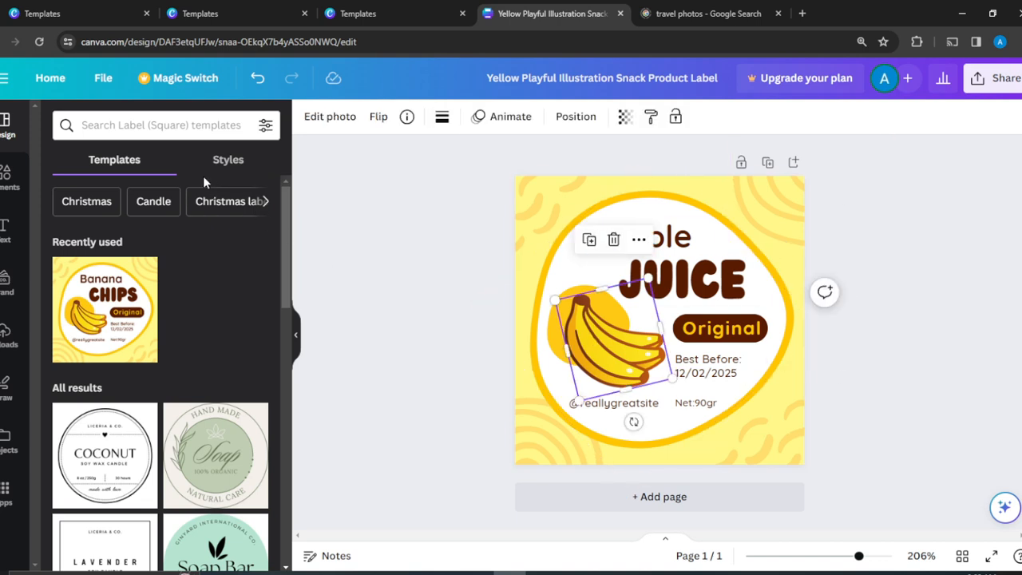
{"action": "left_click", "coordinate": [7, 177]}
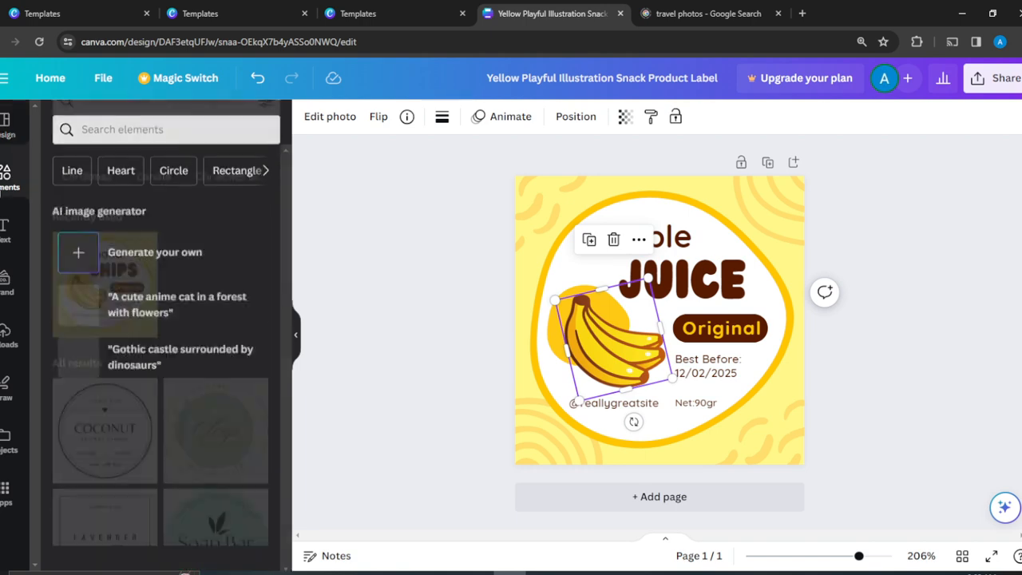
{"action": "left_click", "coordinate": [161, 121]}
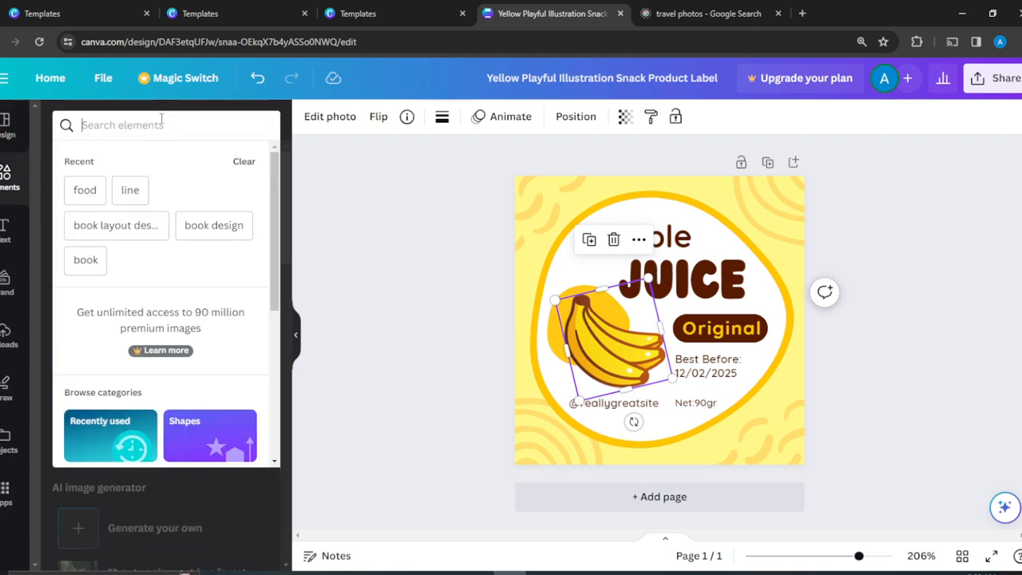
{"action": "type", "text": "apple"}
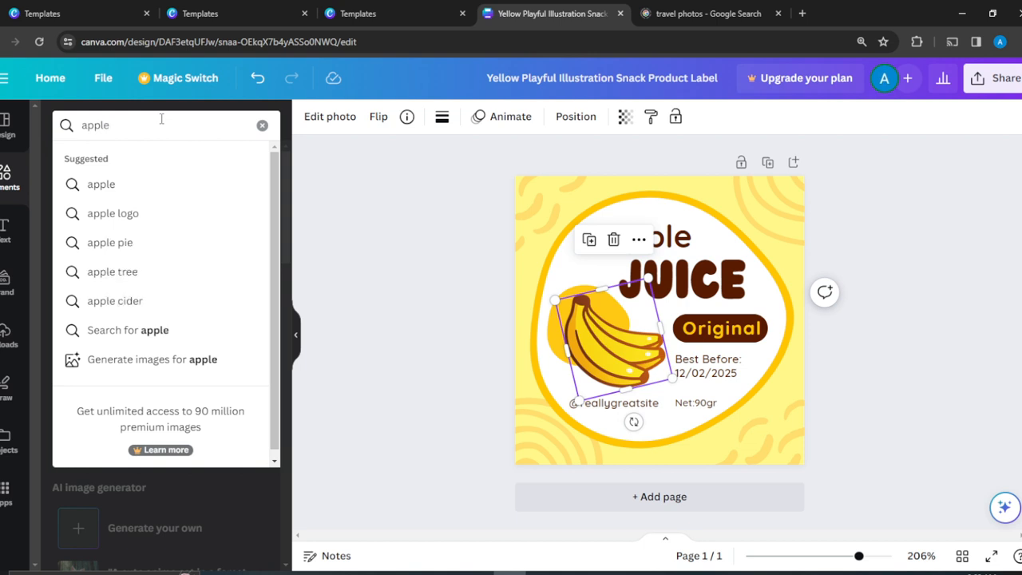
{"action": "left_click", "coordinate": [132, 186]}
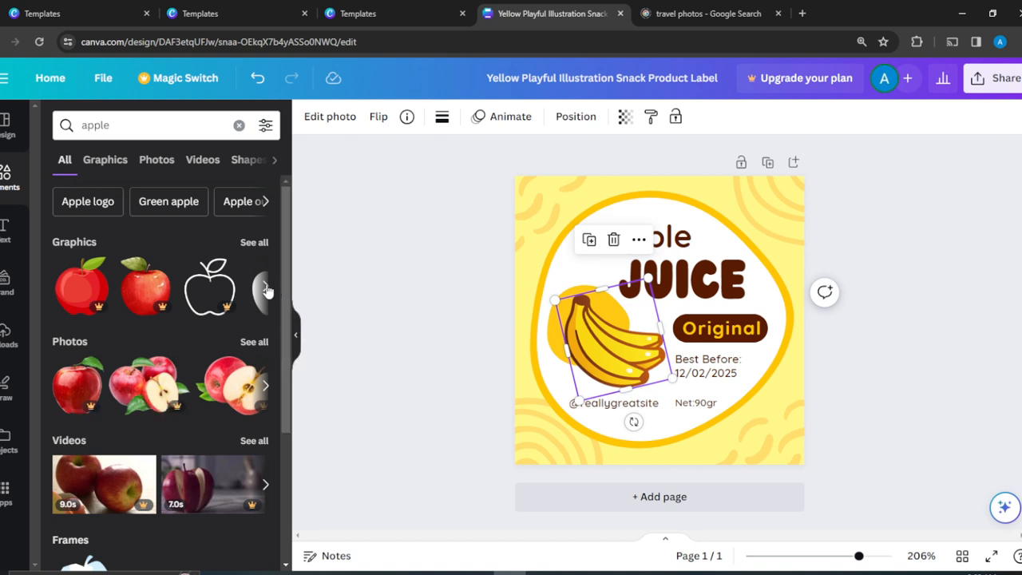
{"action": "left_click", "coordinate": [265, 288]}
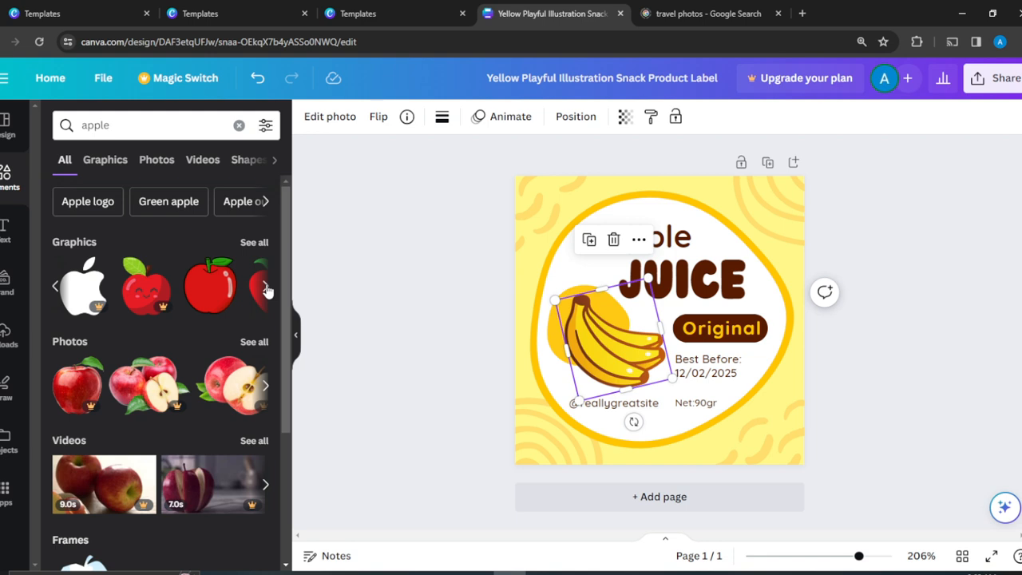
{"action": "left_click_drag", "start_coordinate": [211, 302], "coordinate": [650, 377]}
{"action": "left_click", "coordinate": [907, 295]}
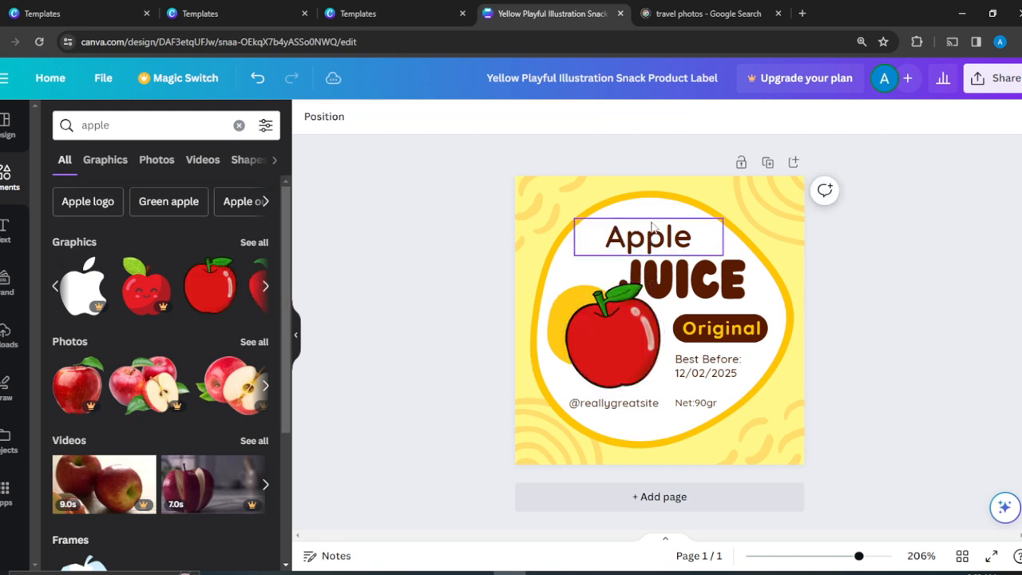
- Shrink the red apple picture slightly so that its leaf clears the word JUICE
{"action": "left_click", "coordinate": [643, 330]}
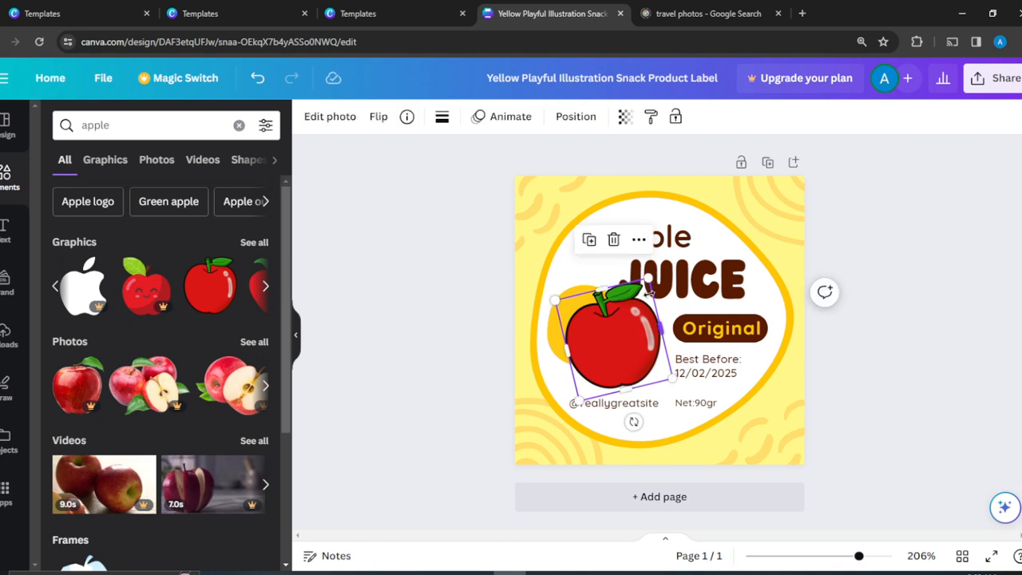
{"action": "left_click_drag", "start_coordinate": [647, 277], "coordinate": [639, 295]}
{"action": "left_click", "coordinate": [884, 307]}
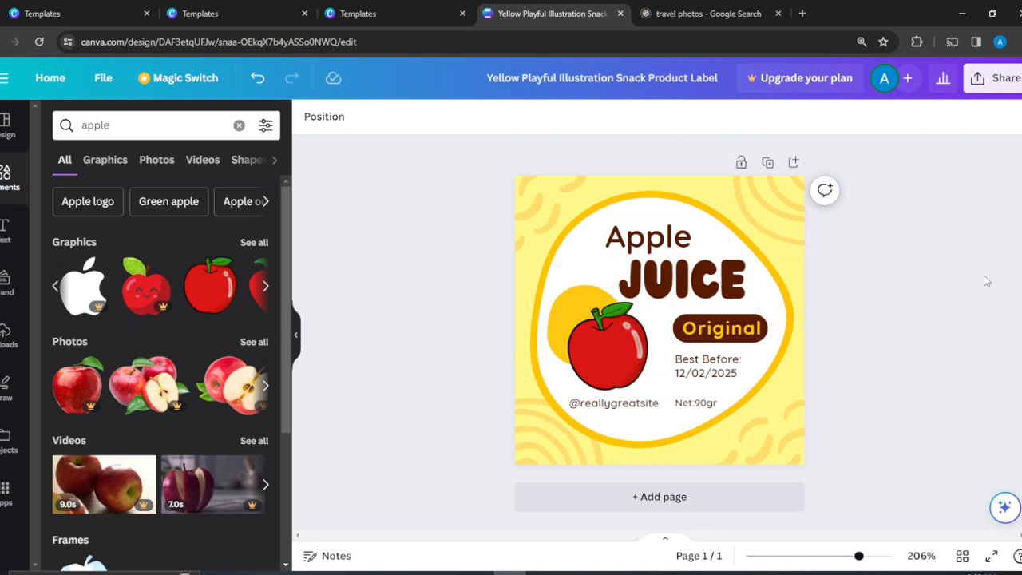
- Recolor the yellow blob behind the apple, trying the apple's red and pink and settling on its dark maroon photo color
{"action": "left_click", "coordinate": [562, 310]}
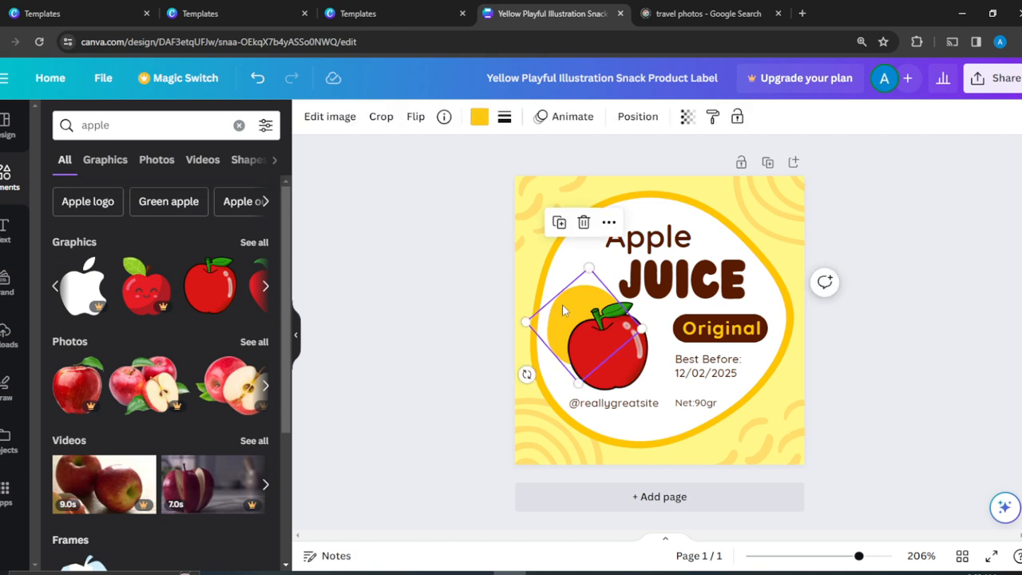
{"action": "left_click", "coordinate": [478, 117]}
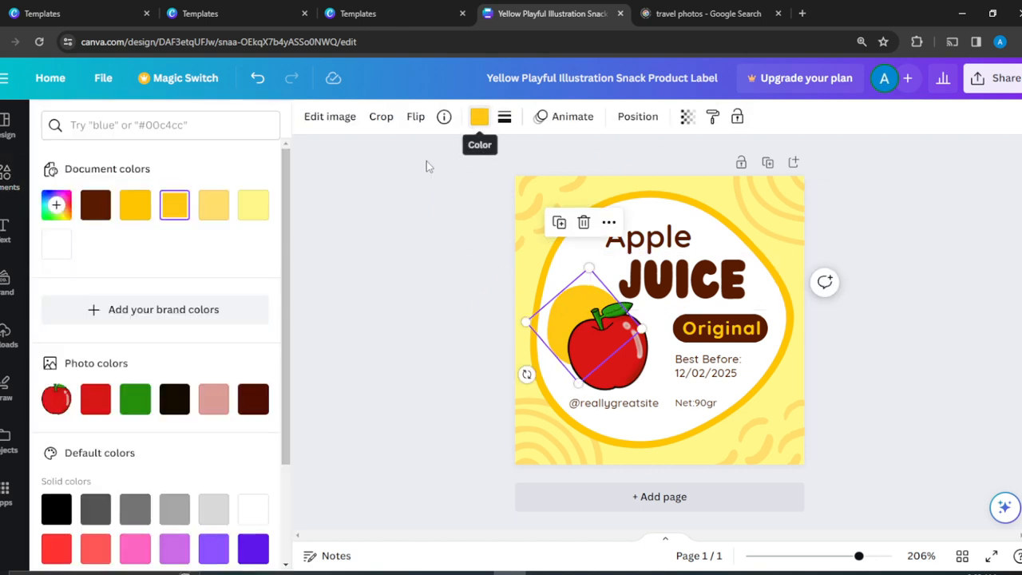
{"action": "left_click", "coordinate": [96, 399]}
{"action": "left_click", "coordinate": [214, 401]}
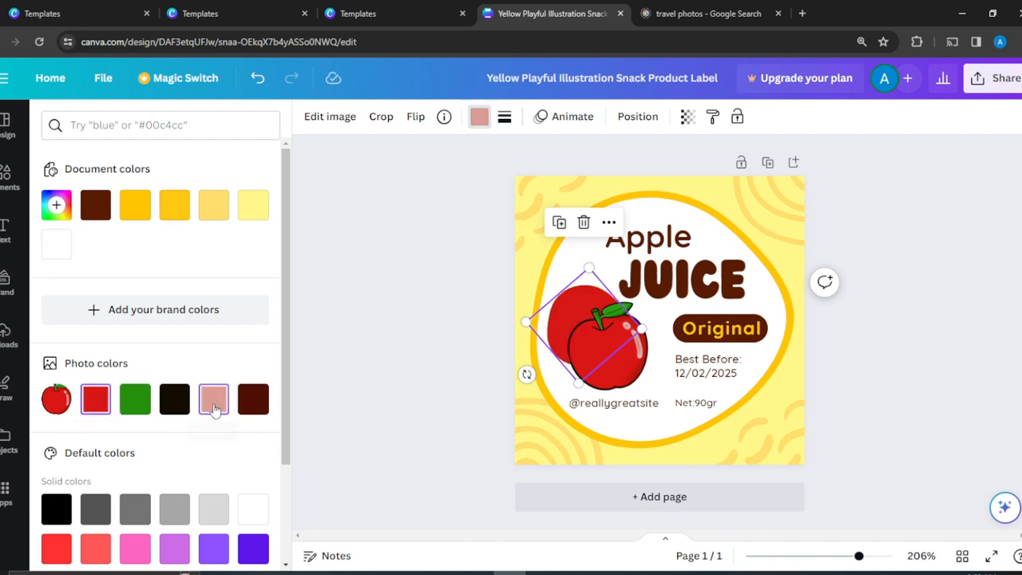
{"action": "left_click", "coordinate": [251, 407]}
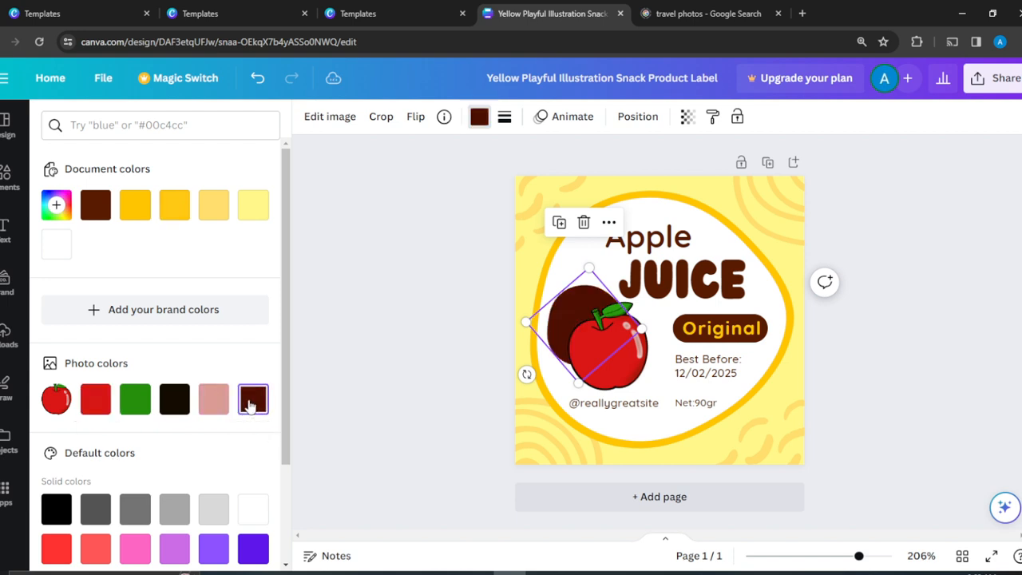
{"action": "left_click", "coordinate": [874, 275]}
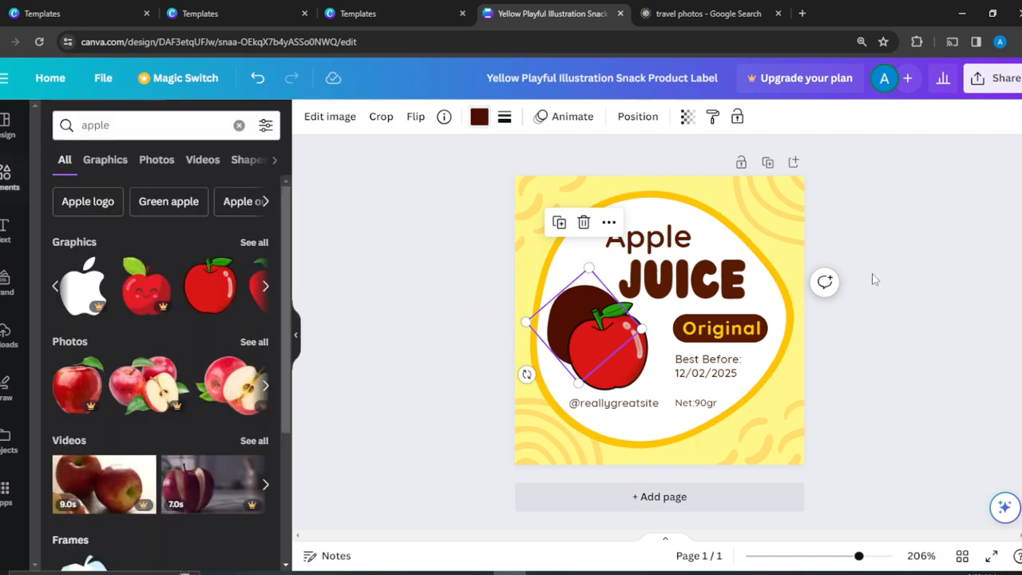
{"action": "left_click", "coordinate": [897, 240]}
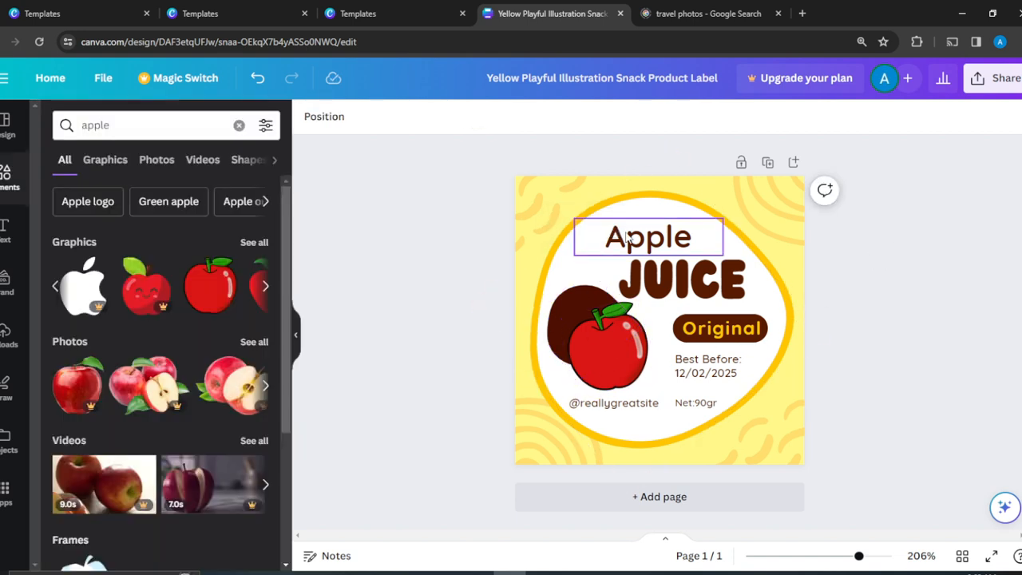
- Try dark brown #591c00 and the apple's red as the color of the white inner shape, and restore it to white
{"action": "left_click", "coordinate": [674, 202]}
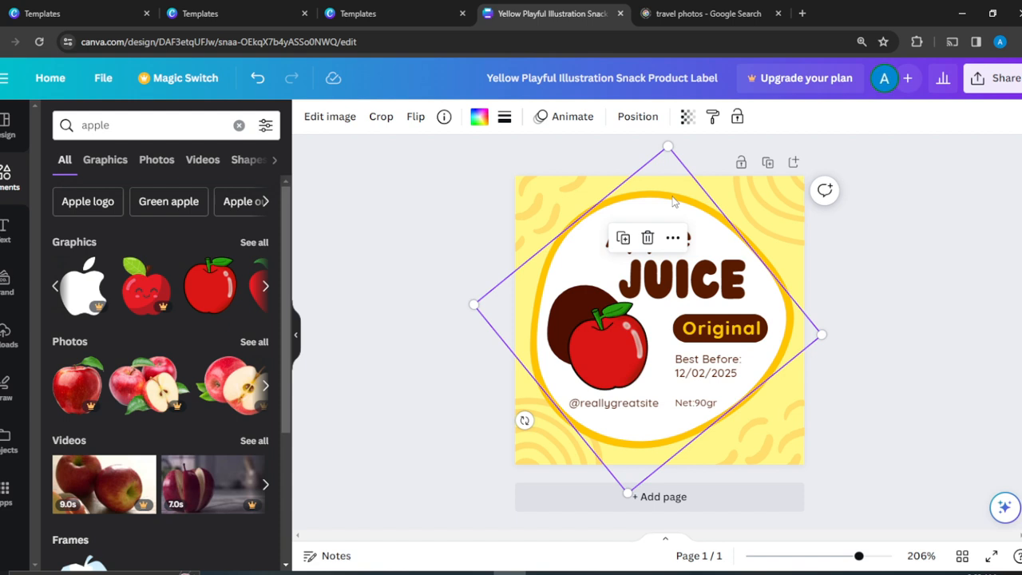
{"action": "left_click", "coordinate": [481, 121]}
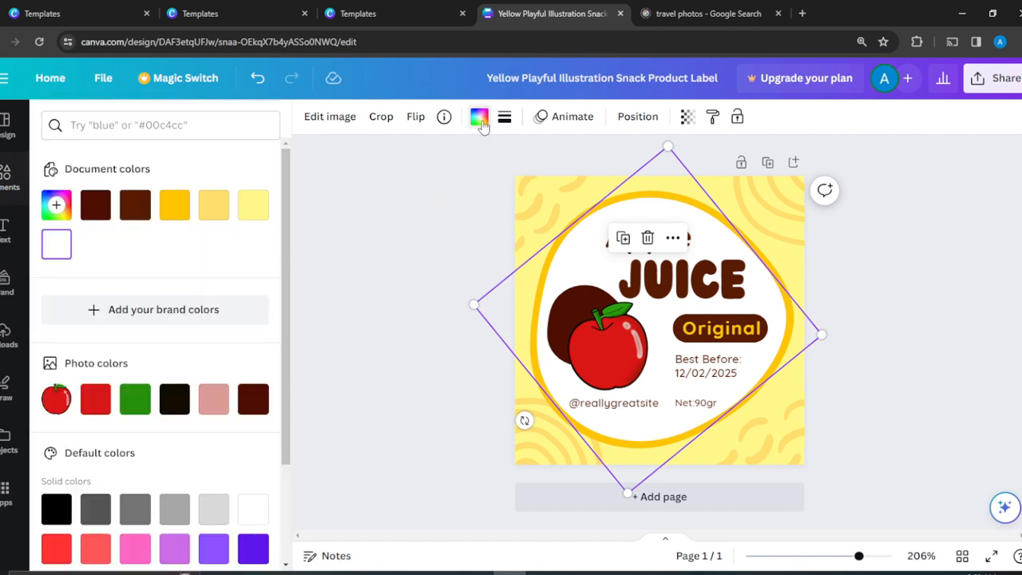
{"action": "left_click", "coordinate": [144, 217]}
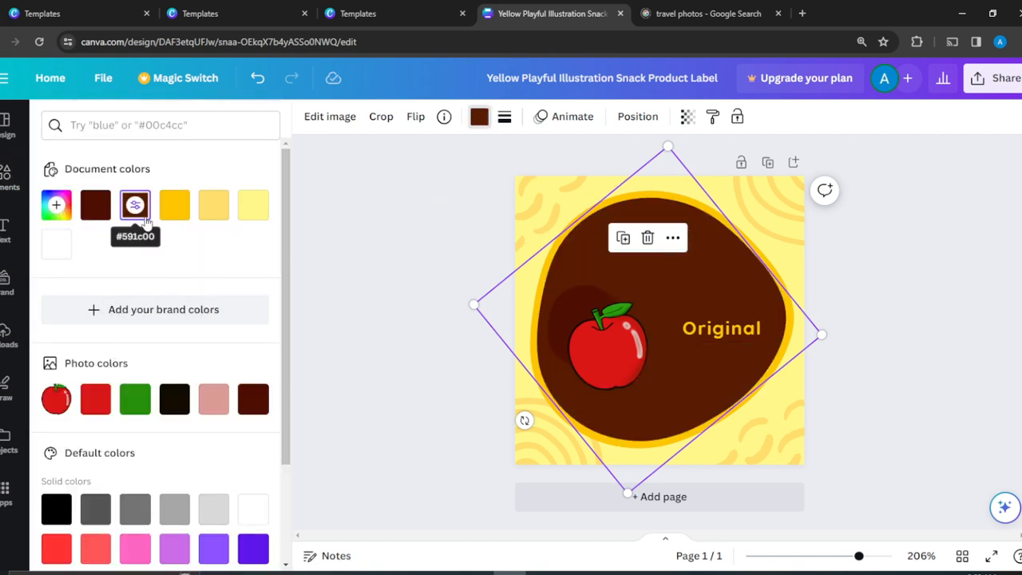
{"action": "left_click", "coordinate": [145, 219]}
{"action": "left_click", "coordinate": [99, 416]}
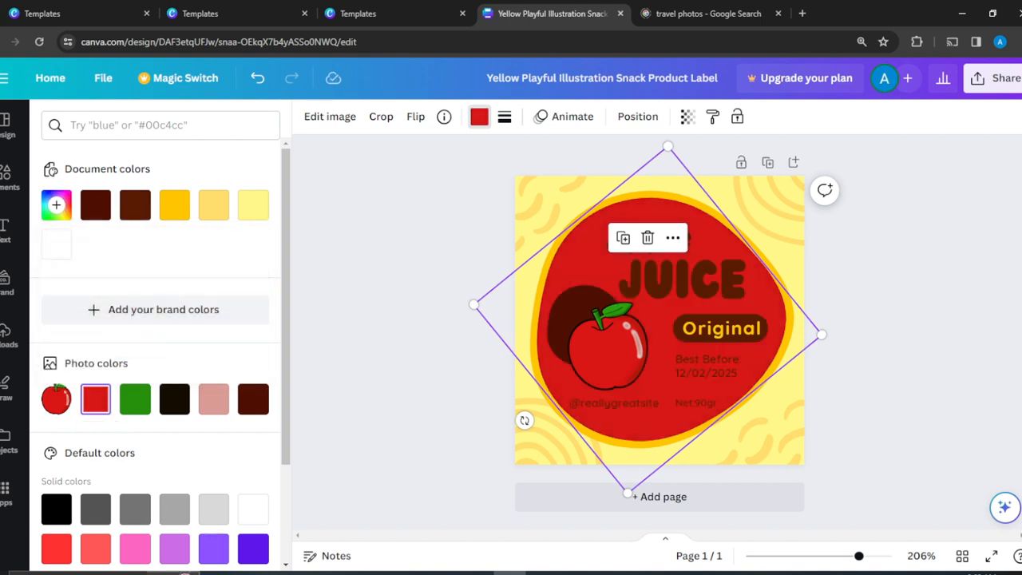
{"action": "left_click", "coordinate": [257, 510]}
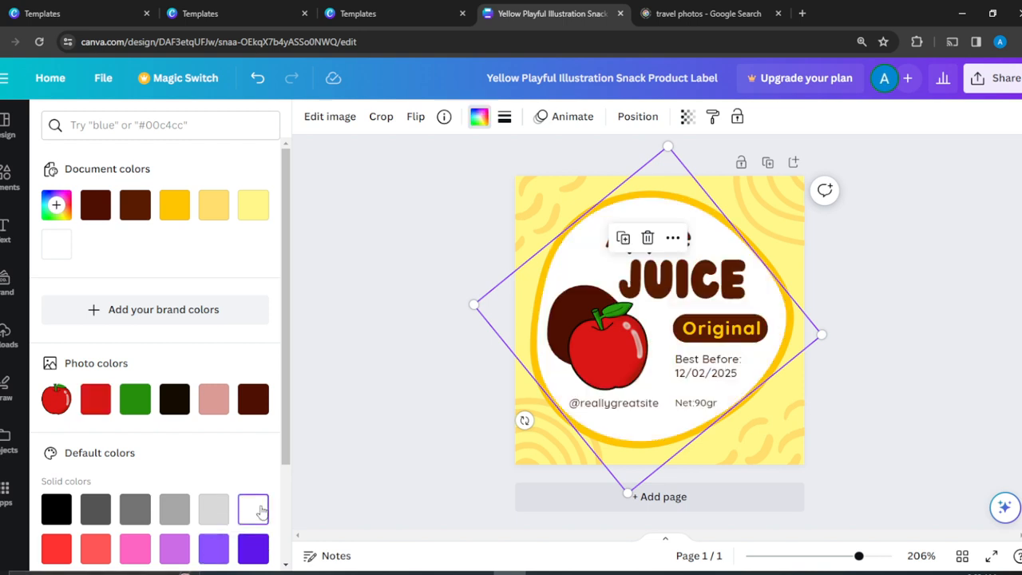
{"action": "left_click", "coordinate": [888, 333]}
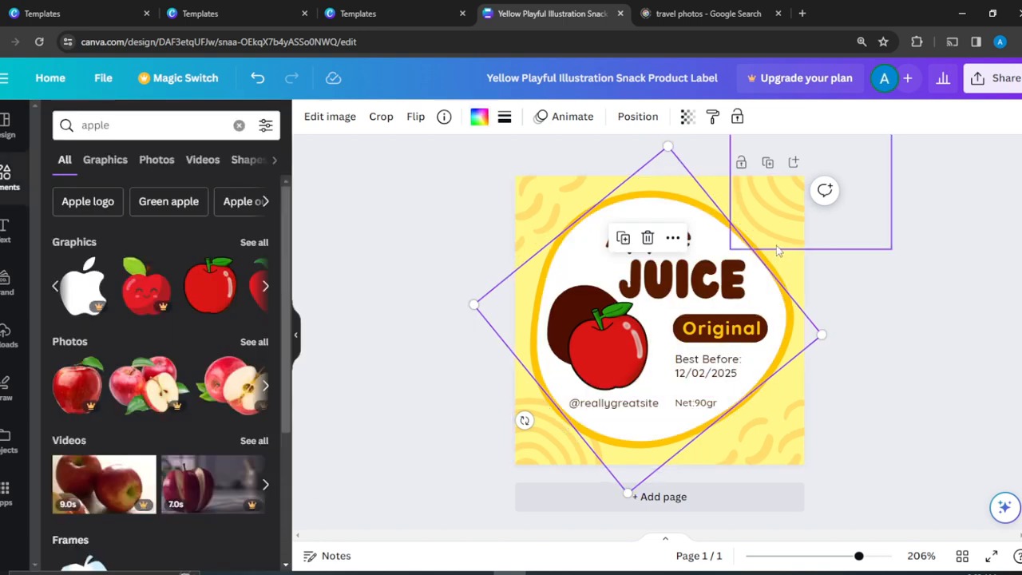
{"action": "left_click", "coordinate": [879, 259]}
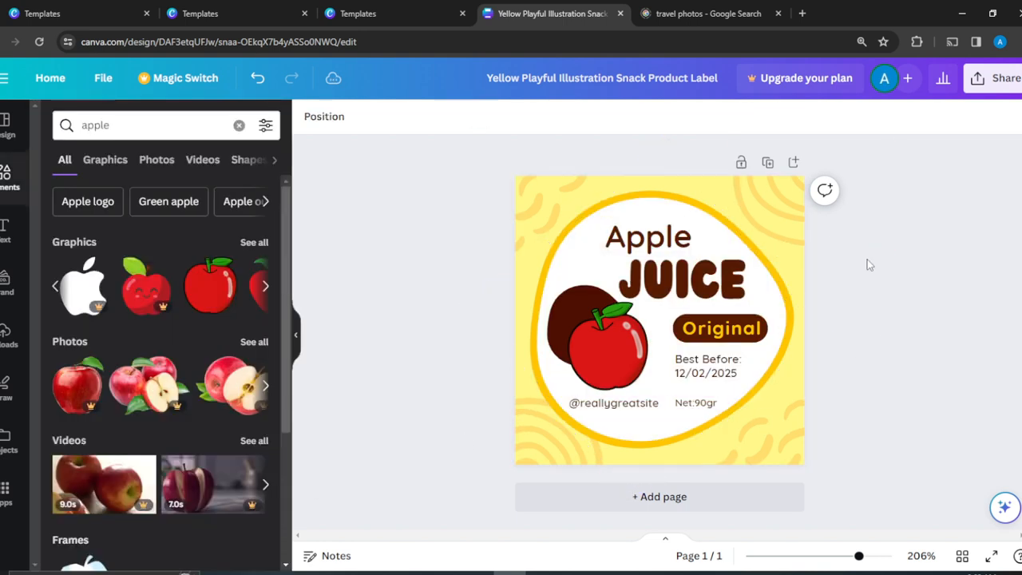
- Recolor the yellow outline around the white label shape with the apple's dark maroon photo color
{"action": "left_click", "coordinate": [798, 302]}
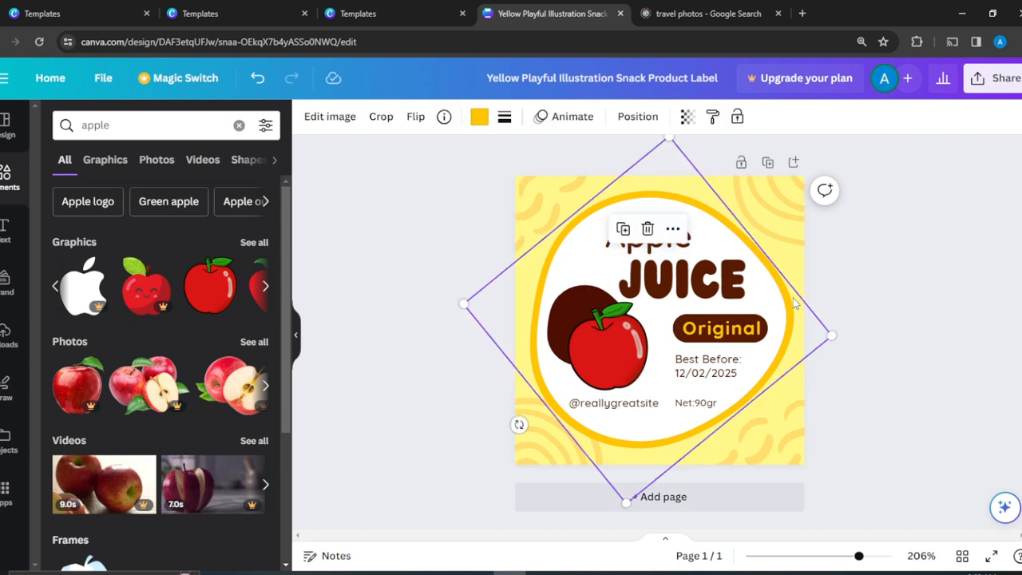
{"action": "left_click", "coordinate": [479, 117]}
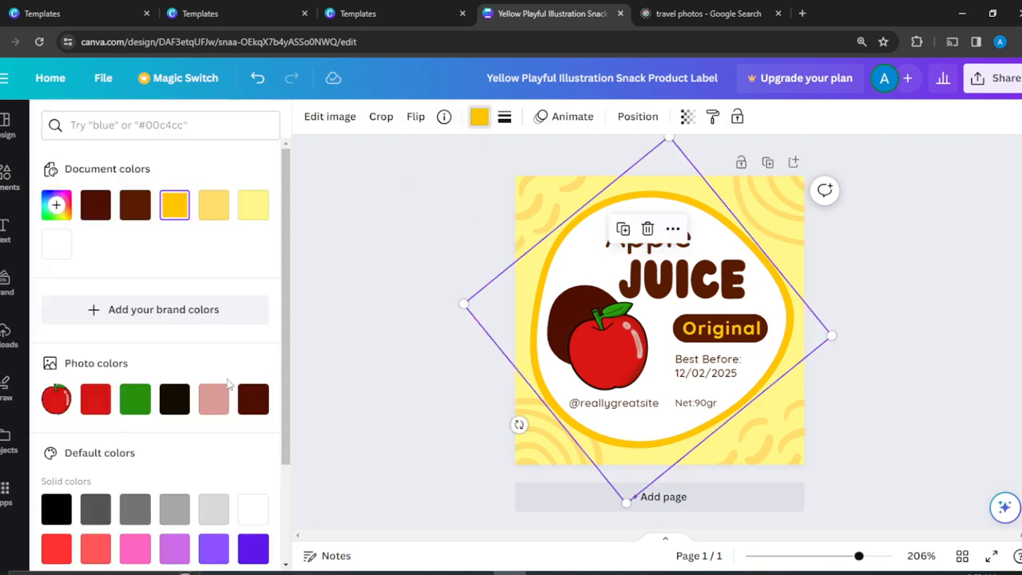
{"action": "left_click", "coordinate": [252, 399]}
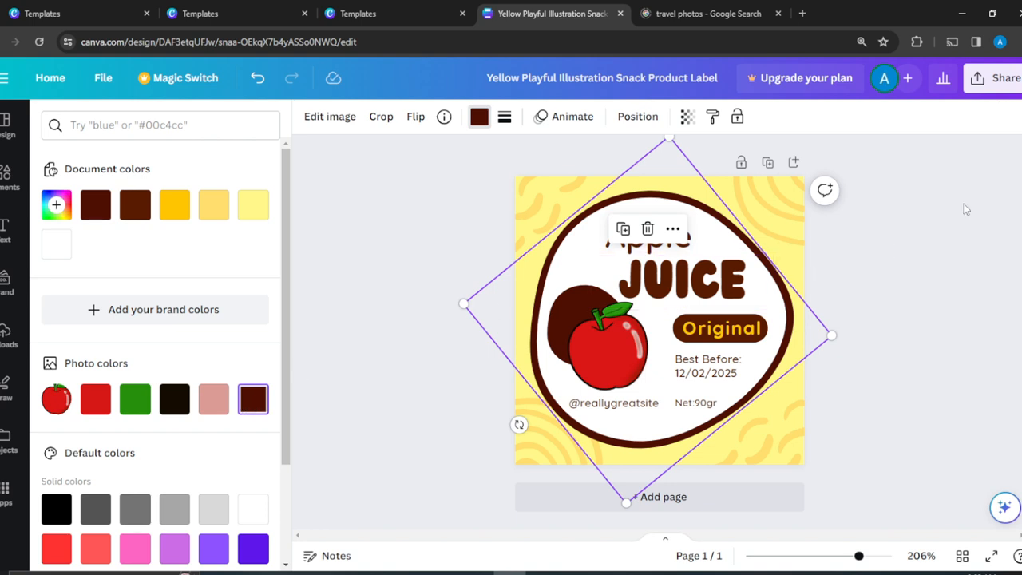
{"action": "left_click", "coordinate": [965, 209]}
{"action": "left_click", "coordinate": [782, 206]}
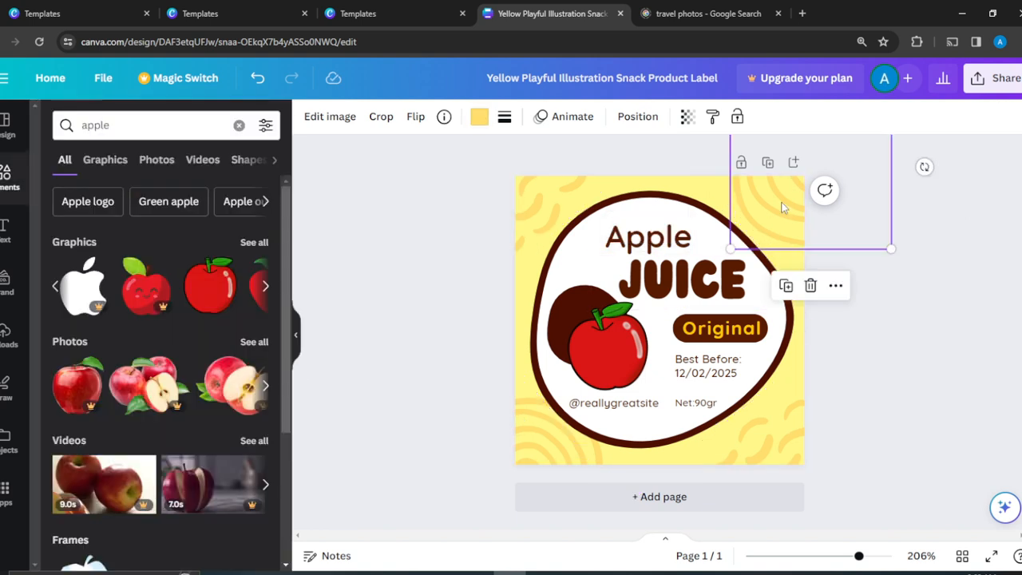
{"action": "left_click", "coordinate": [648, 189]}
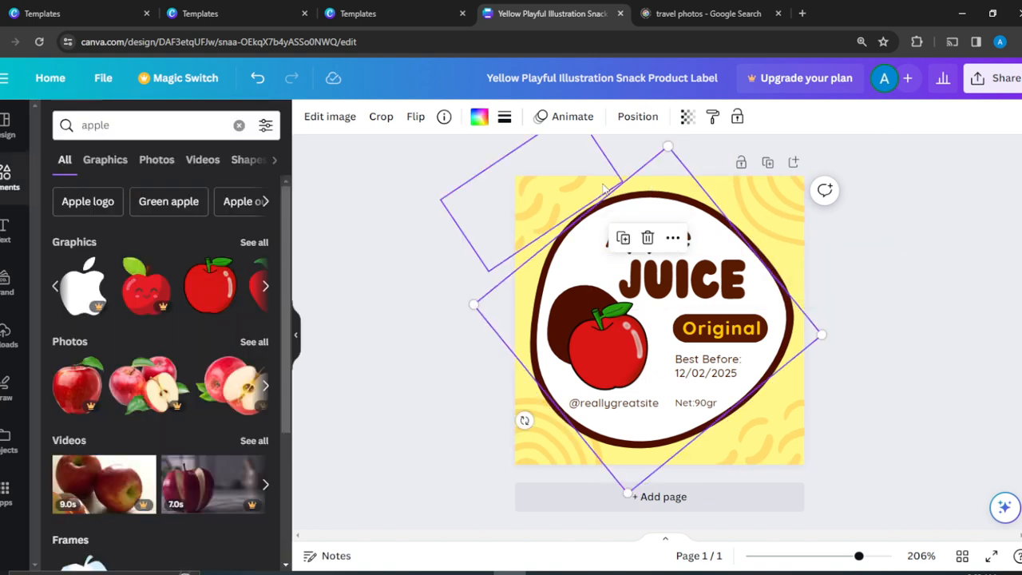
{"action": "left_click", "coordinate": [798, 468]}
{"action": "left_click_drag", "start_coordinate": [879, 355], "coordinate": [872, 262]}
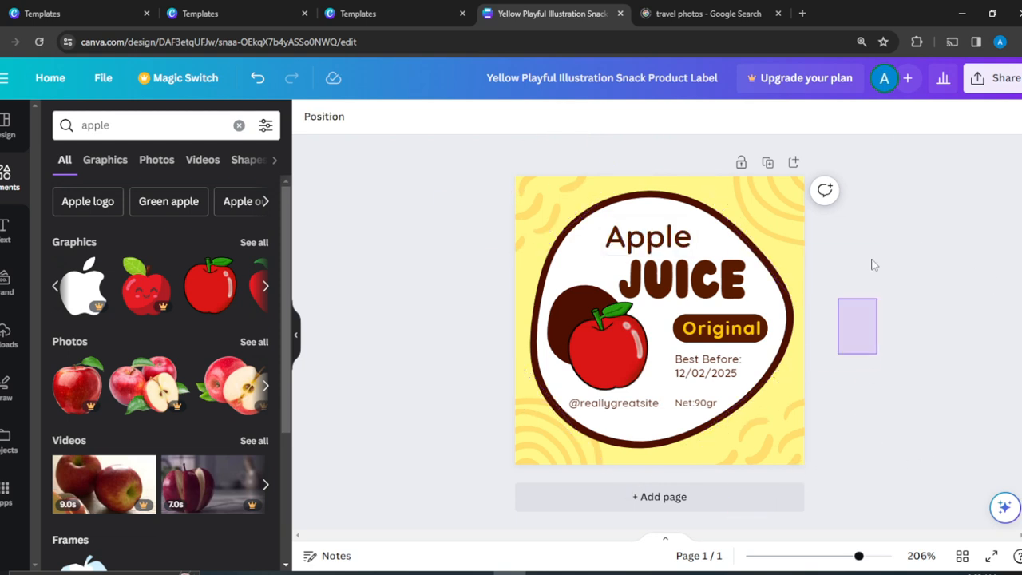
- Try dark brown and the apple's red as the page background color, and set it to the apple's pink photo color
{"action": "left_click", "coordinate": [804, 273]}
{"action": "left_click", "coordinate": [308, 118]}
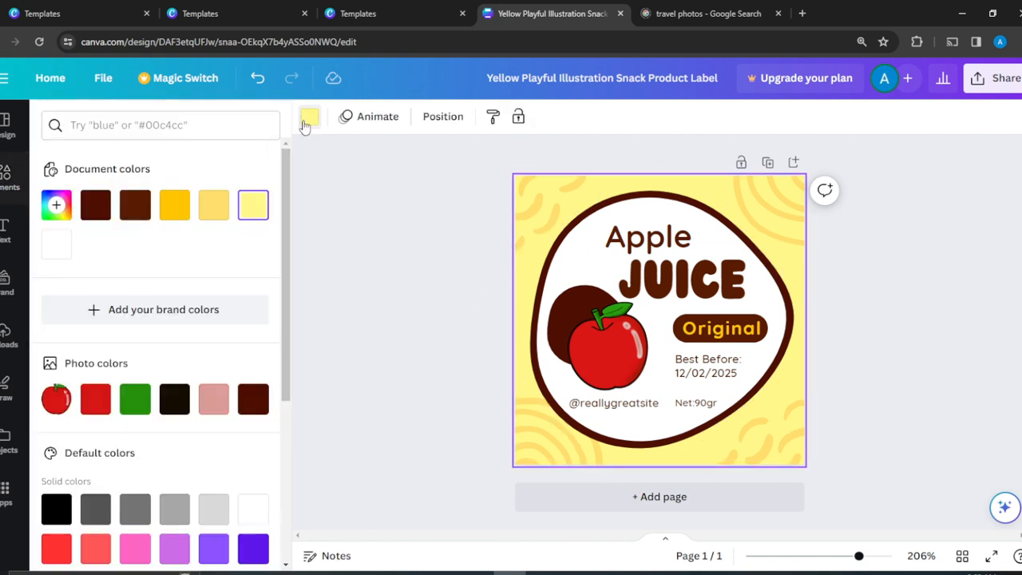
{"action": "left_click", "coordinate": [131, 209]}
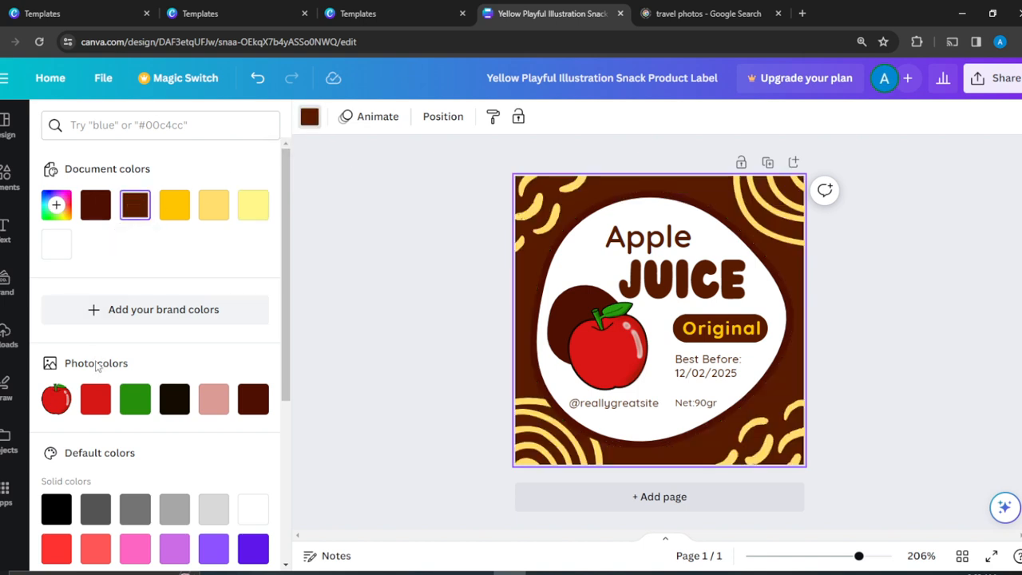
{"action": "left_click", "coordinate": [96, 401]}
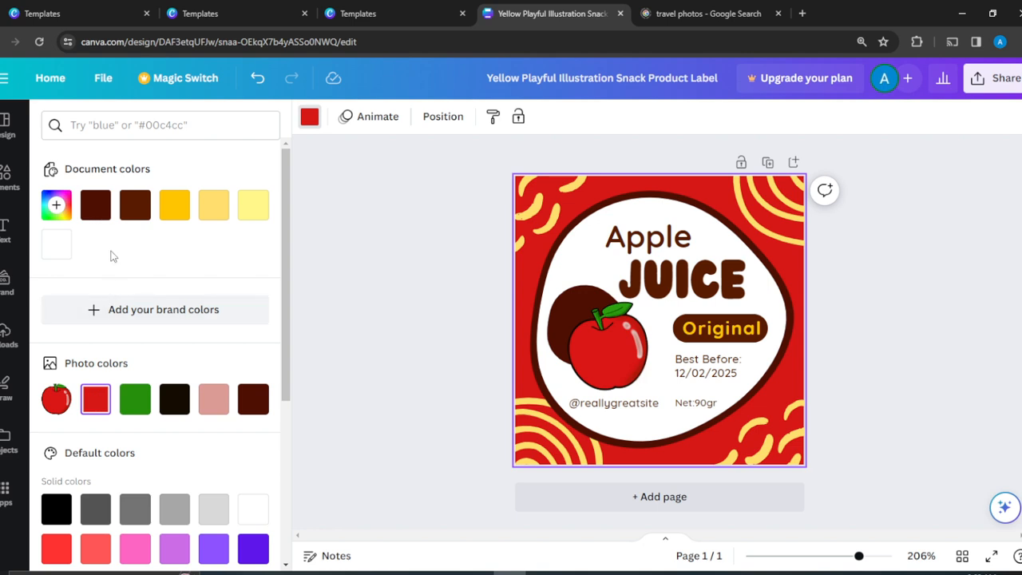
{"action": "left_click", "coordinate": [137, 207]}
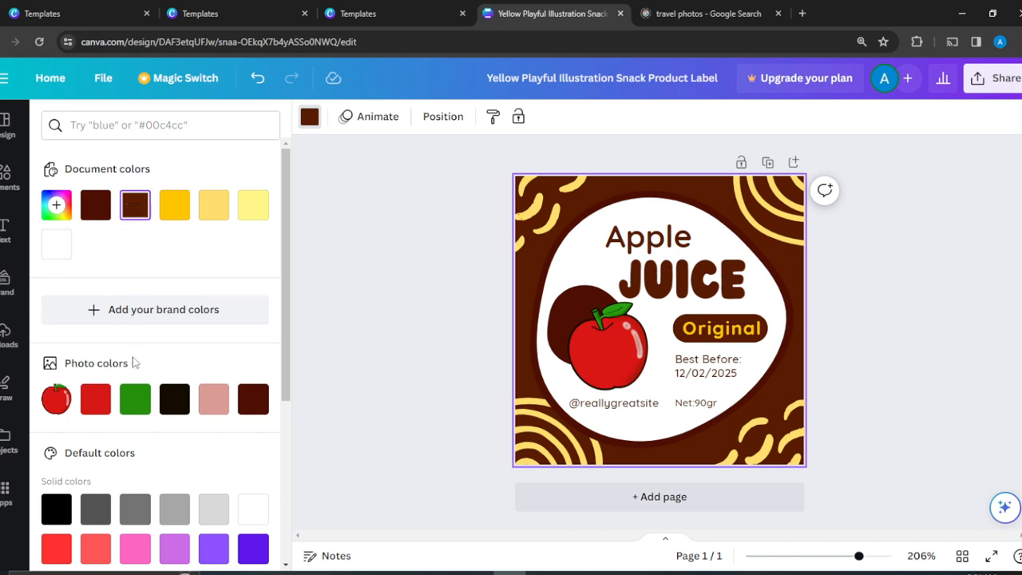
{"action": "left_click", "coordinate": [95, 407]}
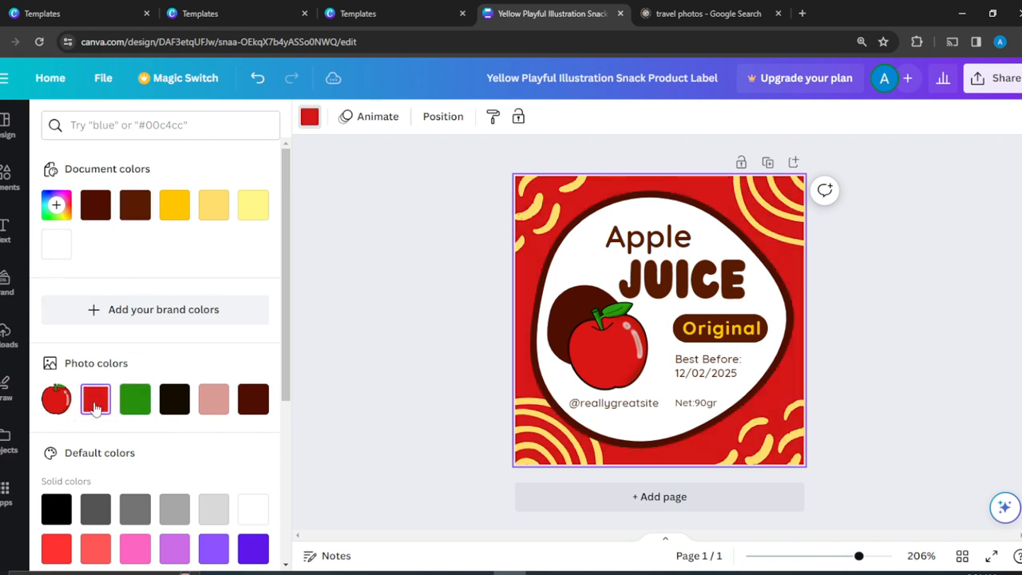
{"action": "left_click", "coordinate": [214, 405]}
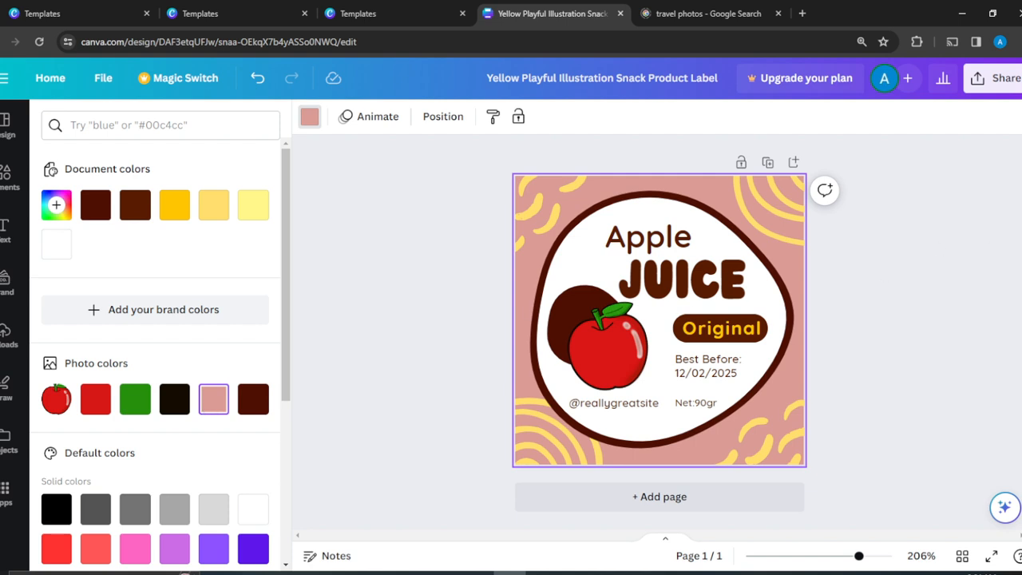
- Delete the four yellow line and curl patterns from the corners of the label
{"action": "left_click", "coordinate": [773, 222]}
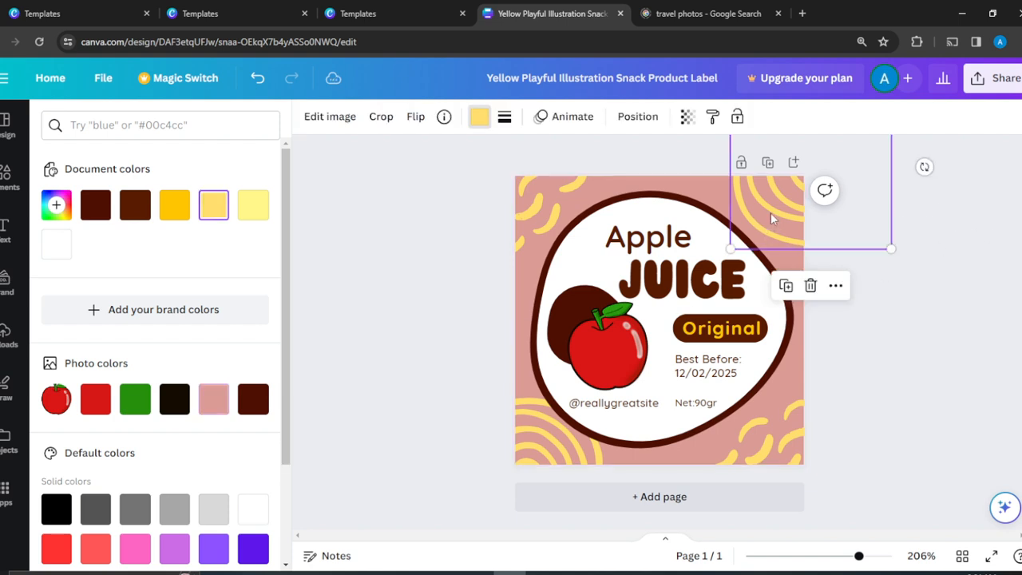
{"action": "left_click", "coordinate": [810, 286]}
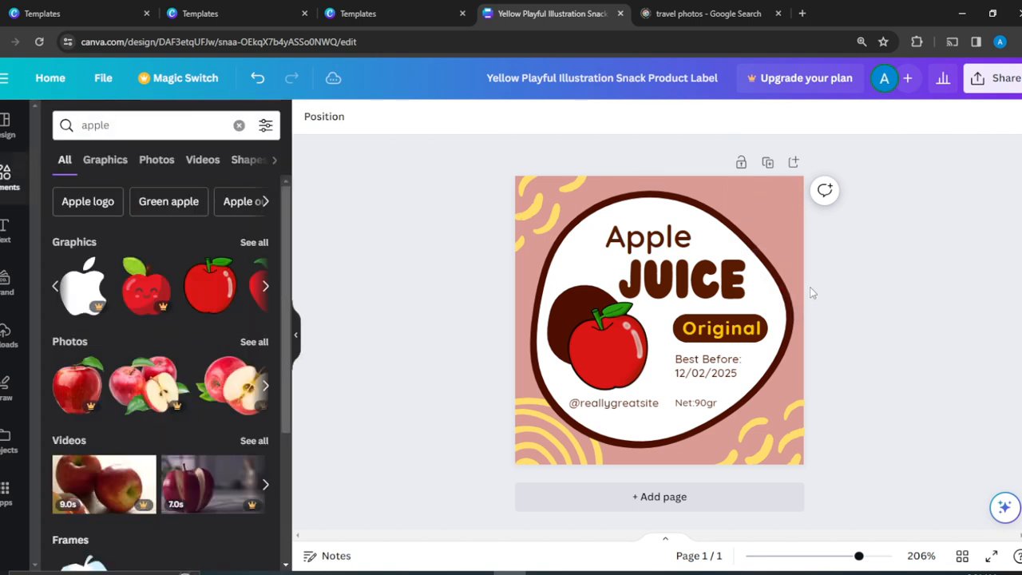
{"action": "left_click", "coordinate": [552, 187]}
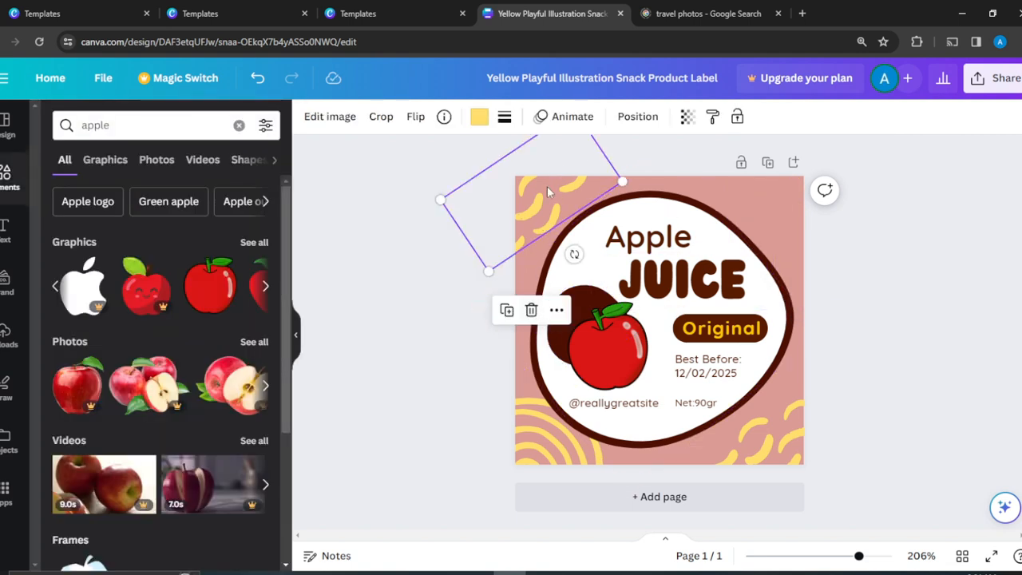
{"action": "left_click", "coordinate": [531, 309]}
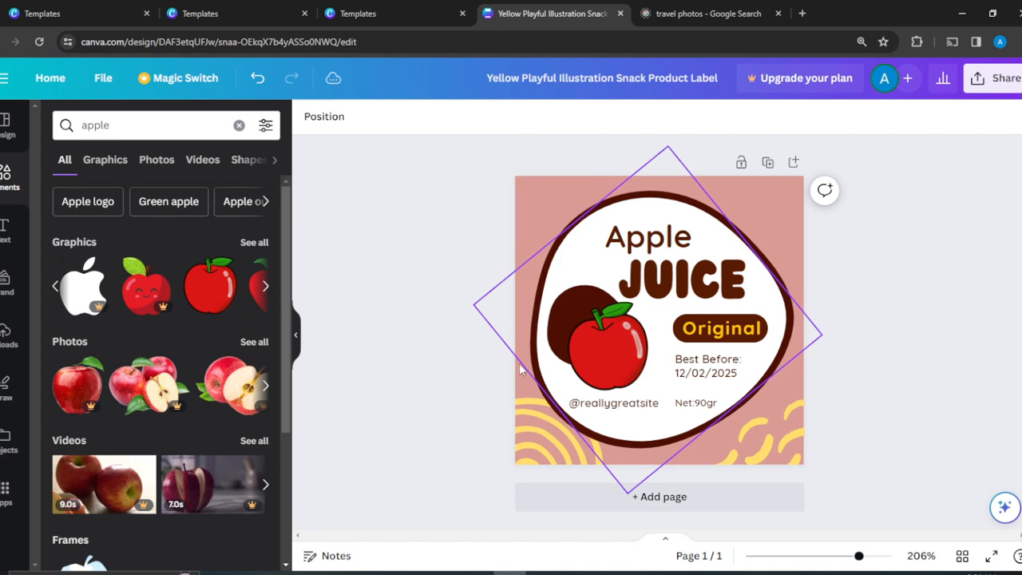
{"action": "left_click", "coordinate": [515, 432]}
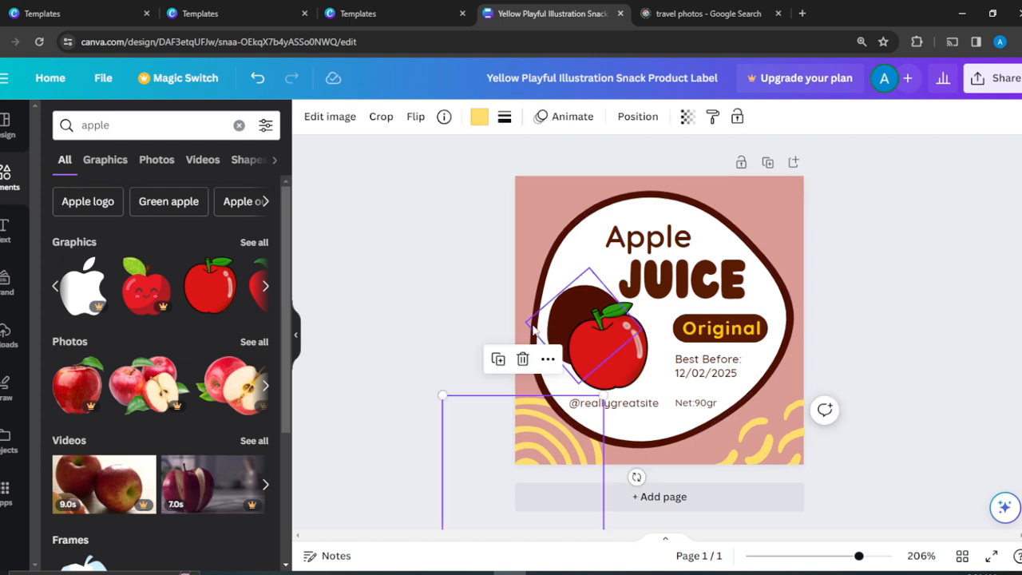
{"action": "left_click", "coordinate": [524, 360]}
{"action": "left_click", "coordinate": [765, 446]}
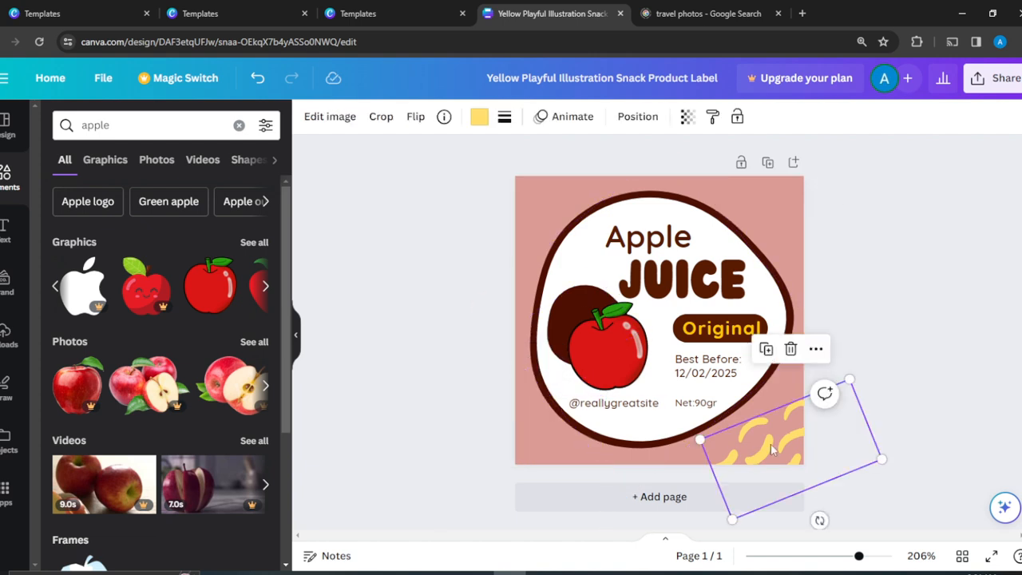
{"action": "left_click", "coordinate": [790, 351]}
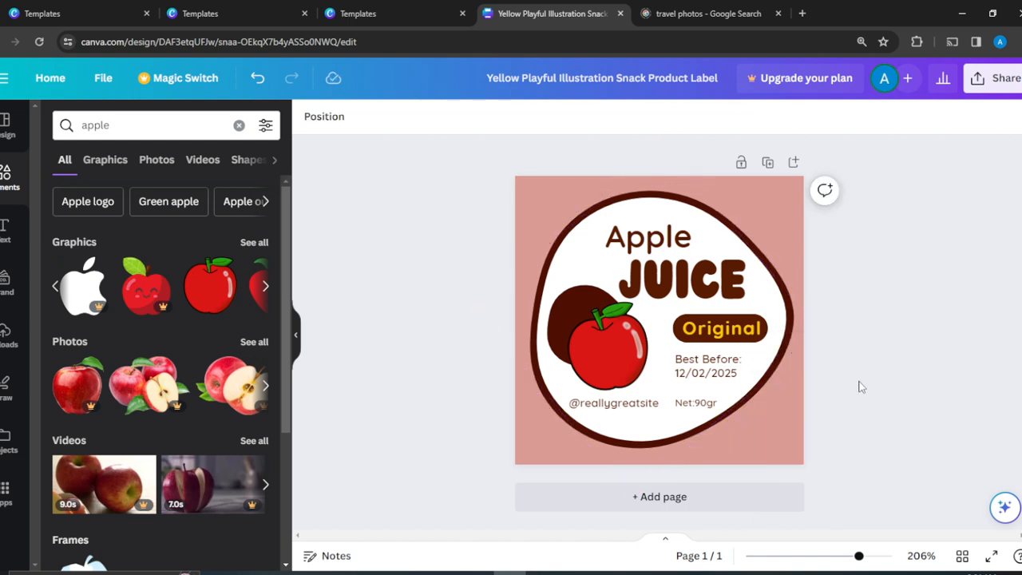
{"action": "left_click", "coordinate": [619, 343]}
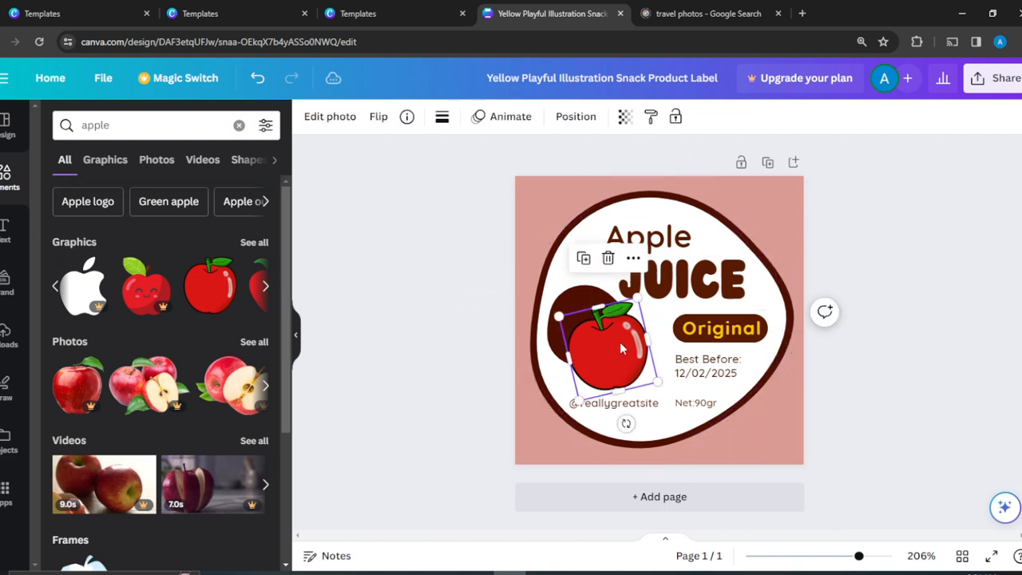
{"action": "left_click", "coordinate": [921, 296]}
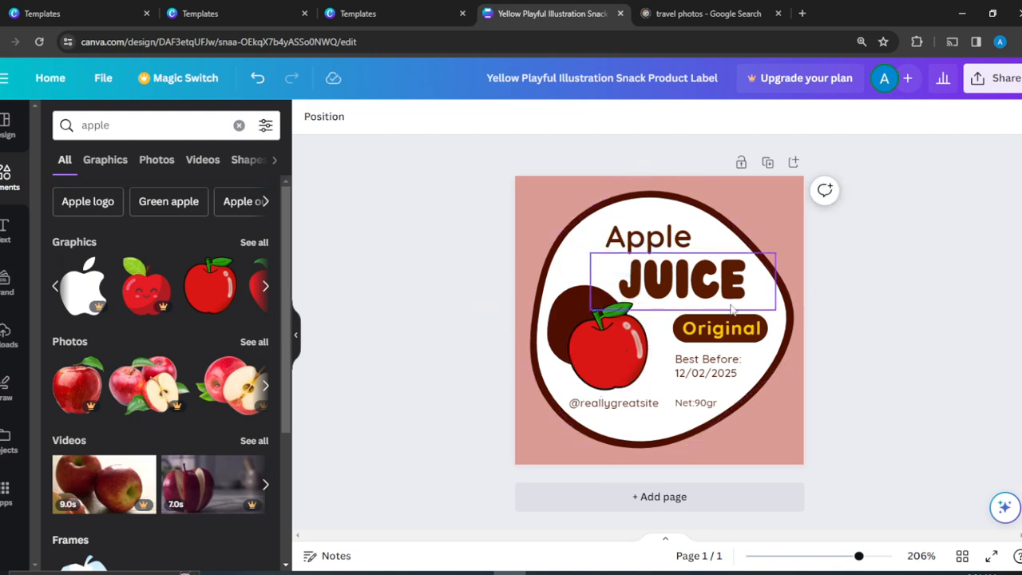
- Set the label's background to the apple's red photo color
{"action": "left_click", "coordinate": [778, 214]}
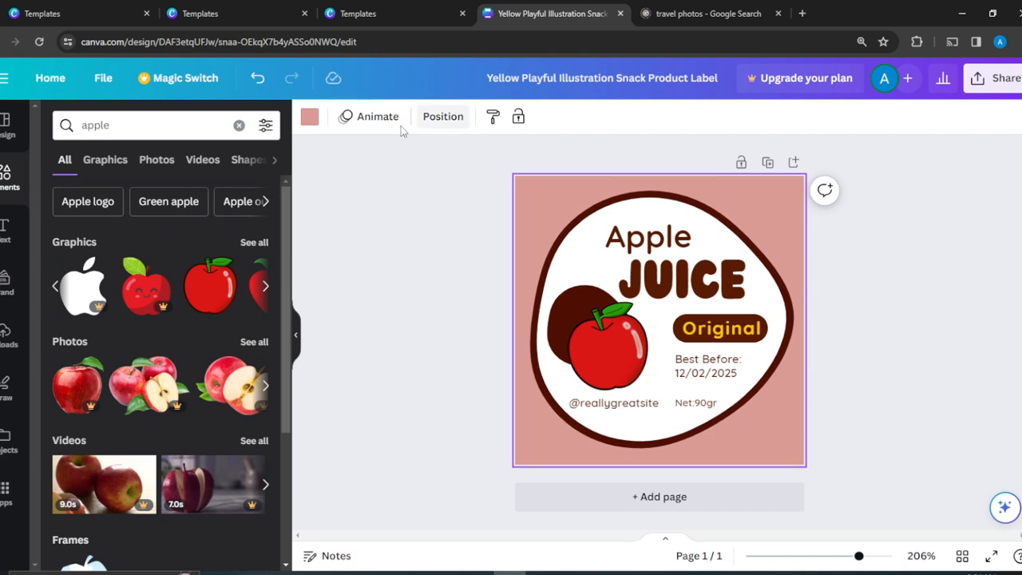
{"action": "left_click", "coordinate": [310, 116]}
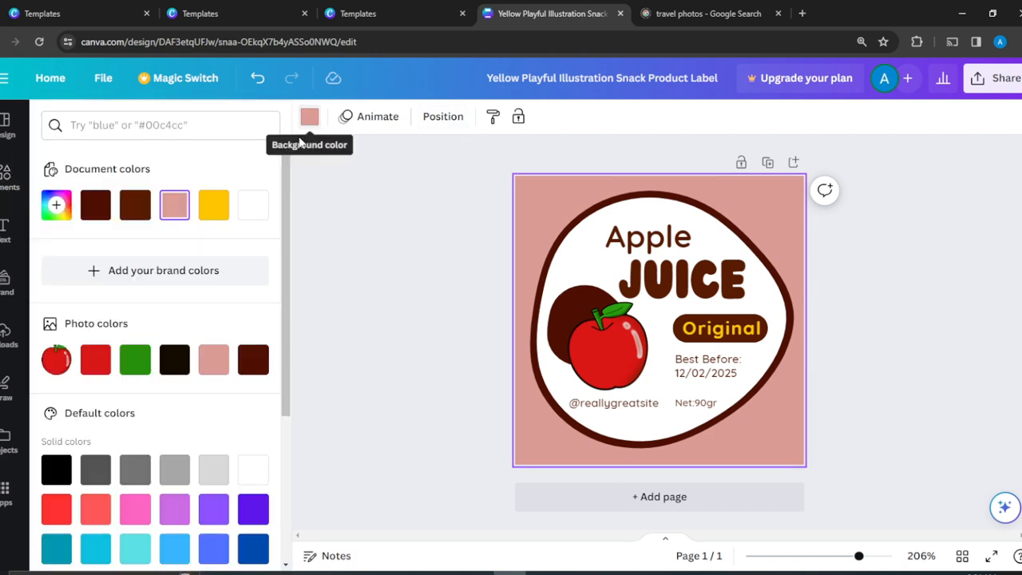
{"action": "left_click", "coordinate": [98, 360]}
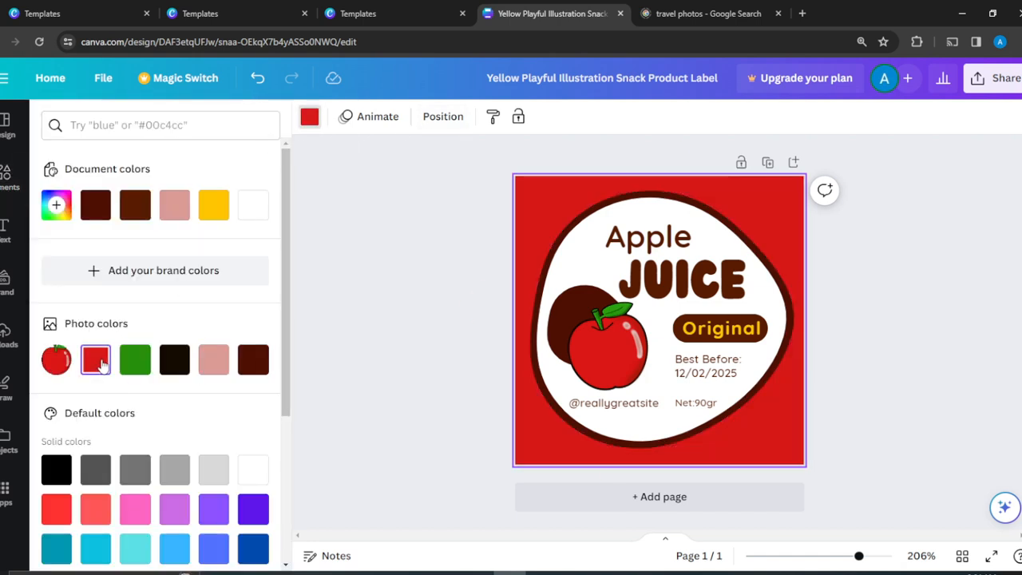
{"action": "left_click", "coordinate": [942, 233]}
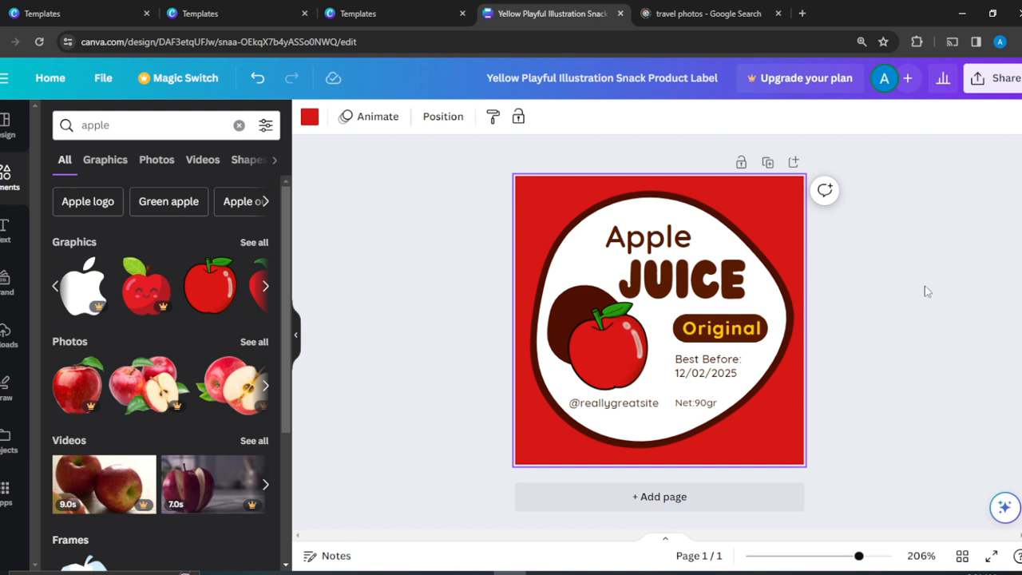
- Change the color of the "Original" text in the dark badge to white
{"action": "left_click", "coordinate": [743, 327]}
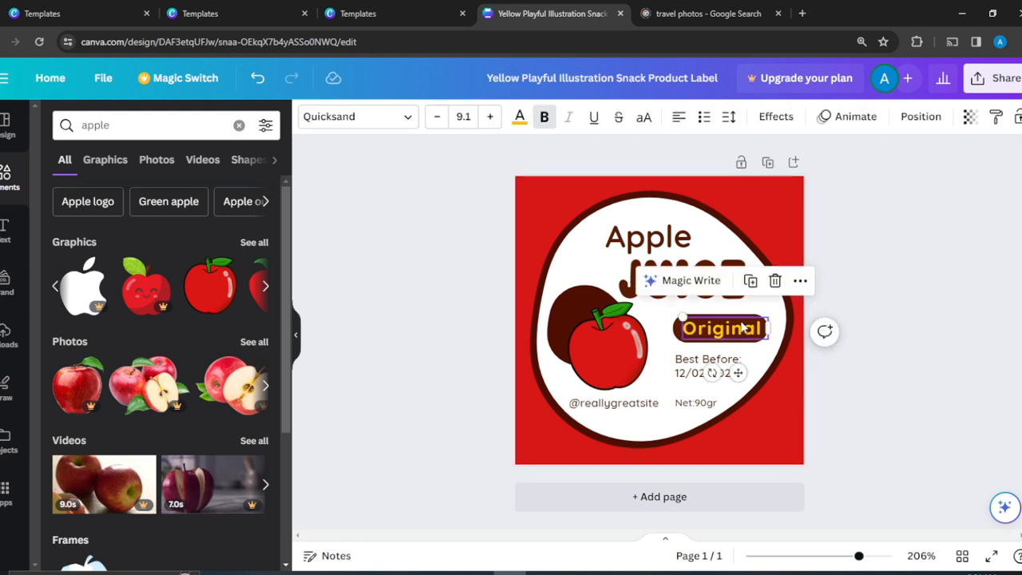
{"action": "left_click", "coordinate": [520, 118]}
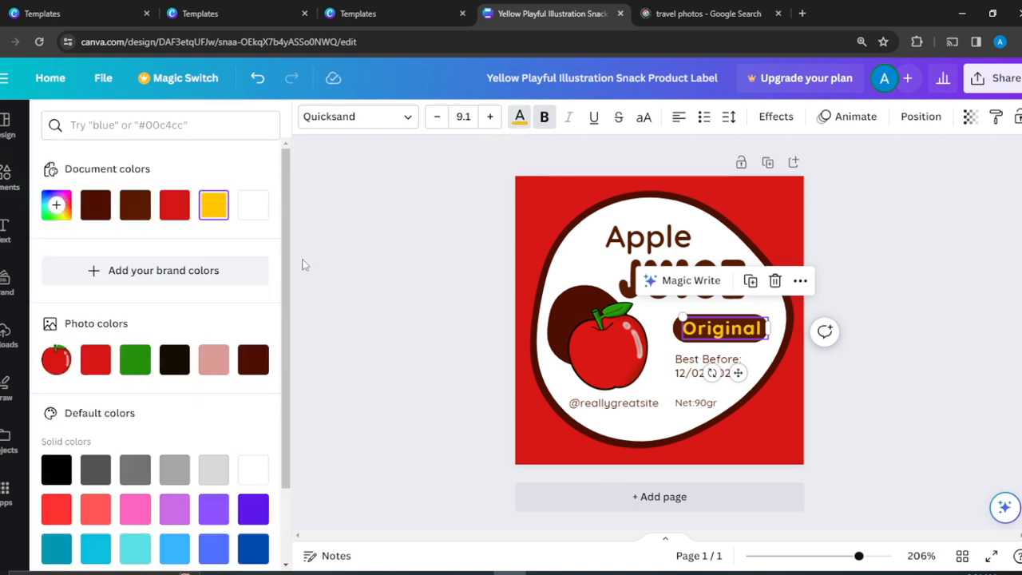
{"action": "left_click", "coordinate": [251, 212]}
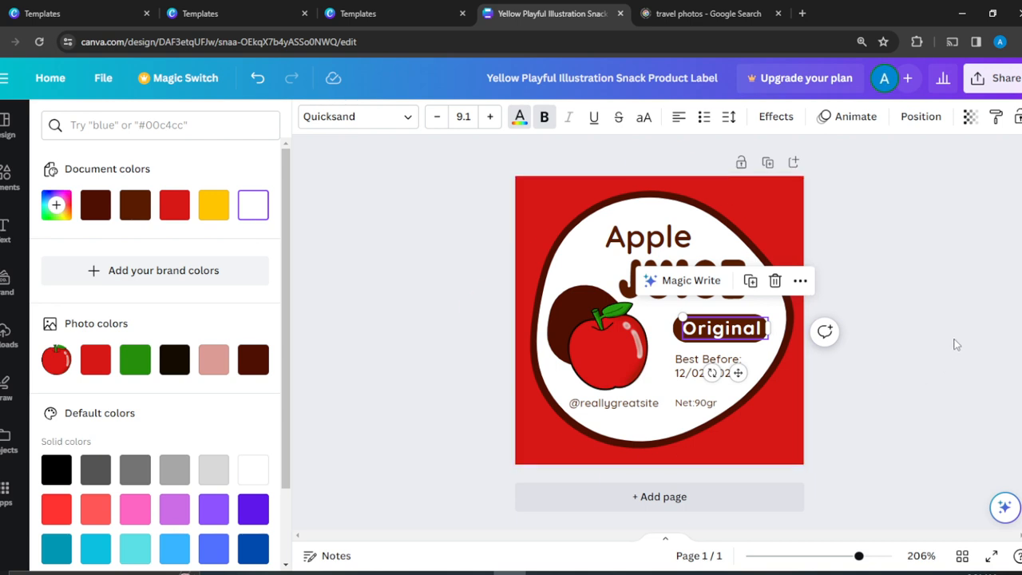
- Enlarge the white rounded shape behind the label text so that it extends slightly past the label's right edge
{"action": "key", "text": "Escape"}
{"action": "key", "text": "Escape"}
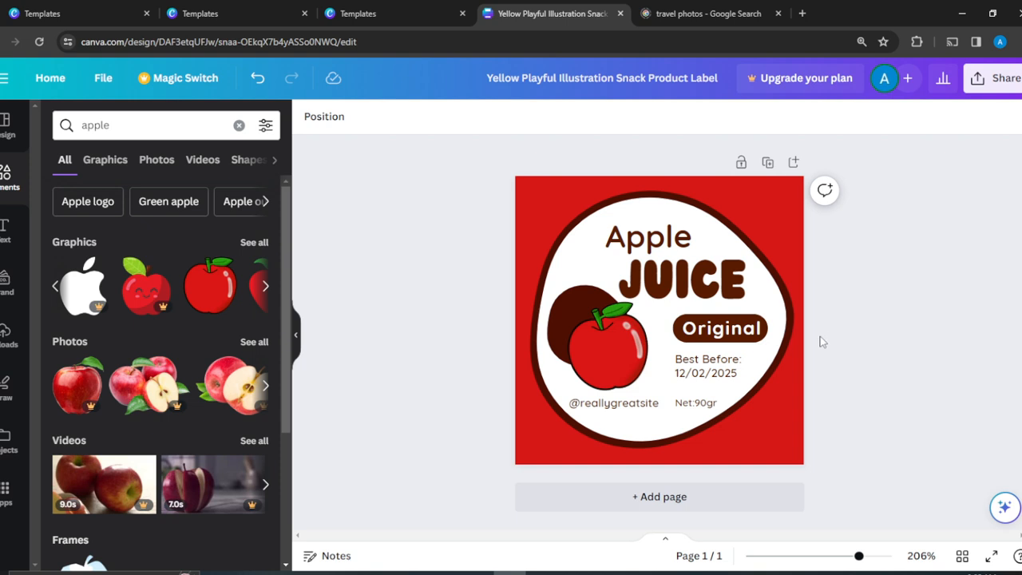
{"action": "left_click", "coordinate": [796, 326]}
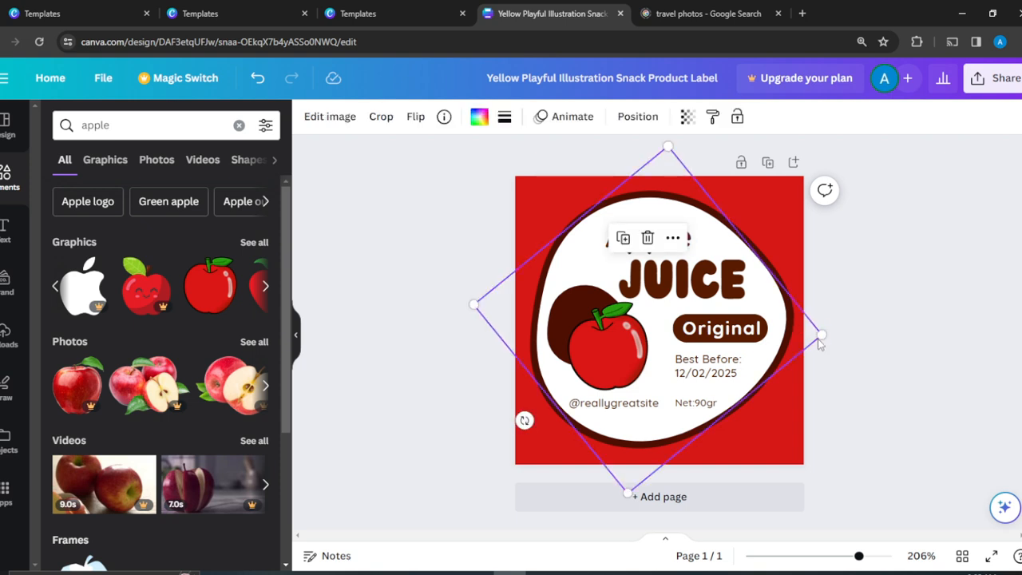
{"action": "left_click_drag", "start_coordinate": [821, 336], "coordinate": [845, 335]}
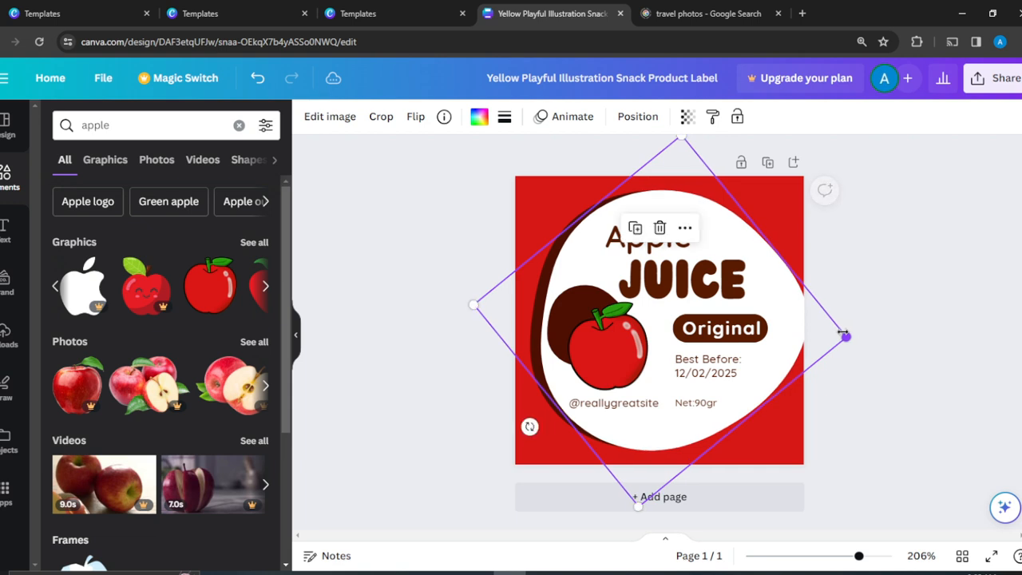
{"action": "left_click", "coordinate": [883, 310]}
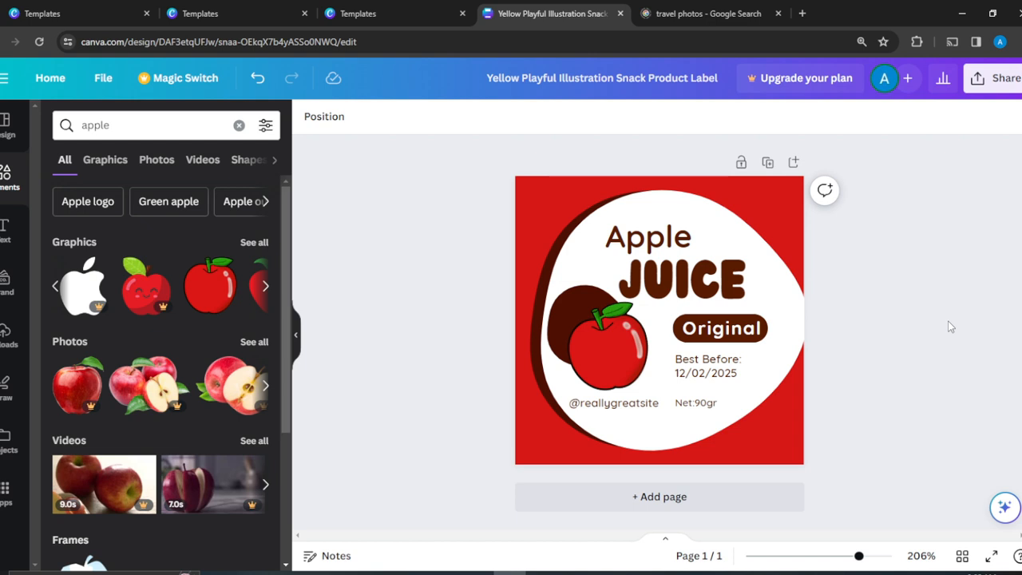
- Check the sharing and download options for the finished label design, and close them
{"action": "left_click", "coordinate": [1007, 78]}
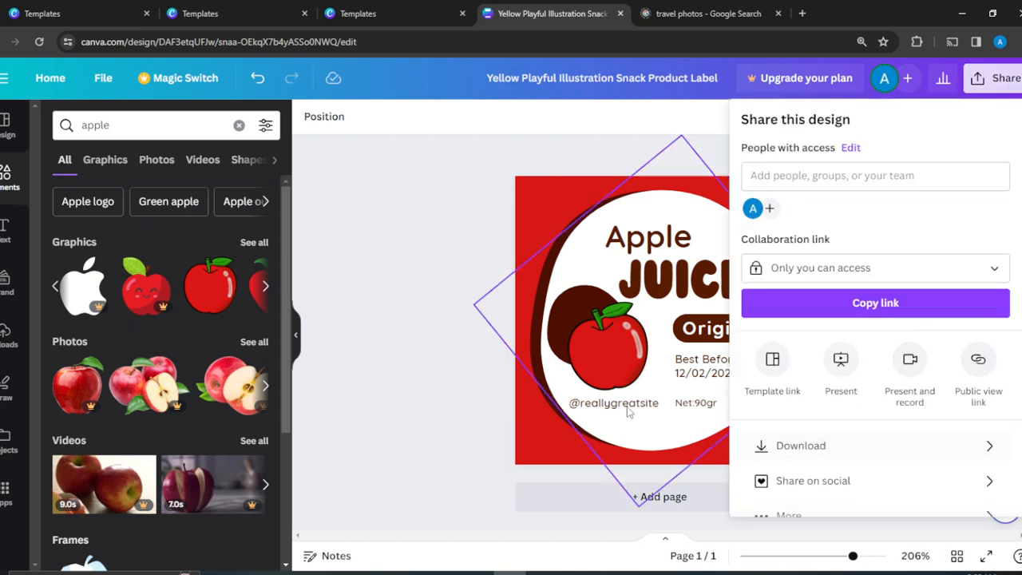
{"action": "left_click", "coordinate": [347, 208]}
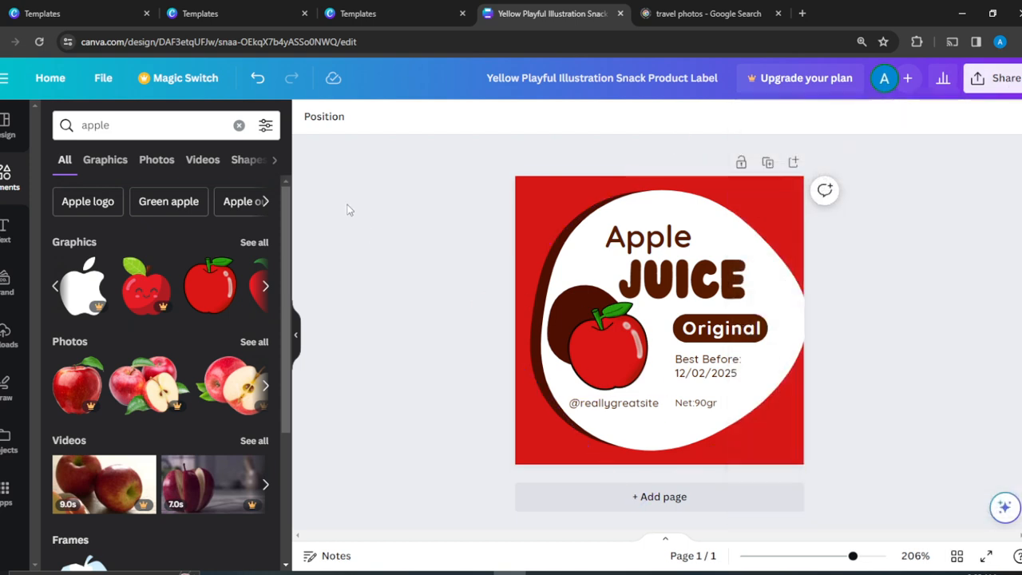